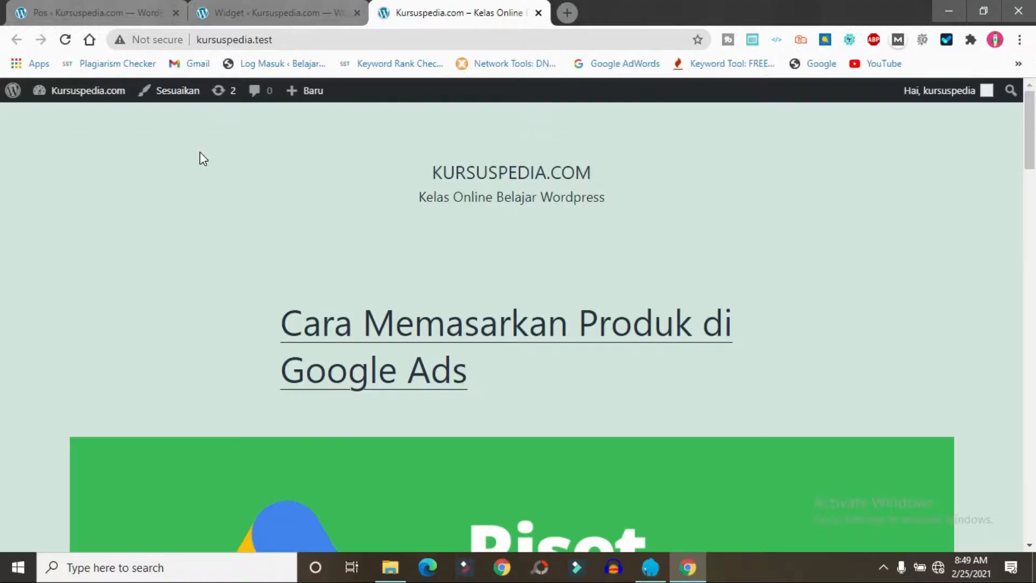
Step: Open the site's navigation menu editor in the WordPress admin
click(109, 6)
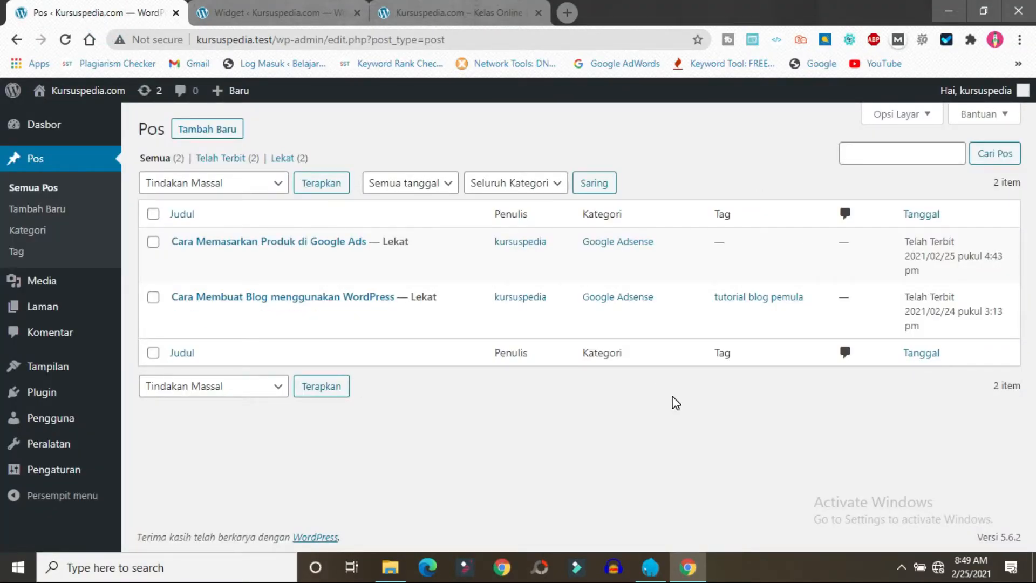
click(414, 12)
click(157, 10)
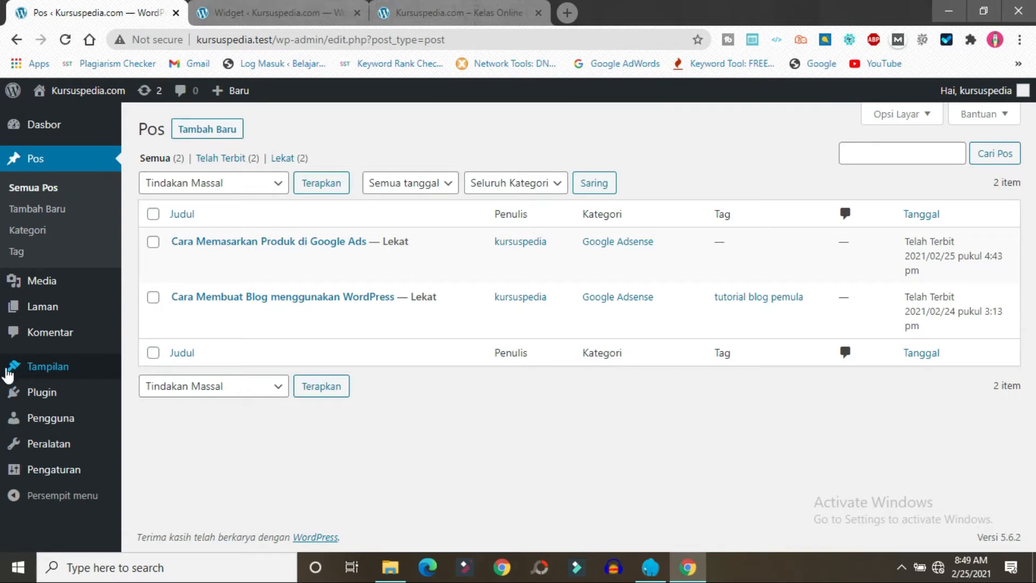
mouse_move(12, 366)
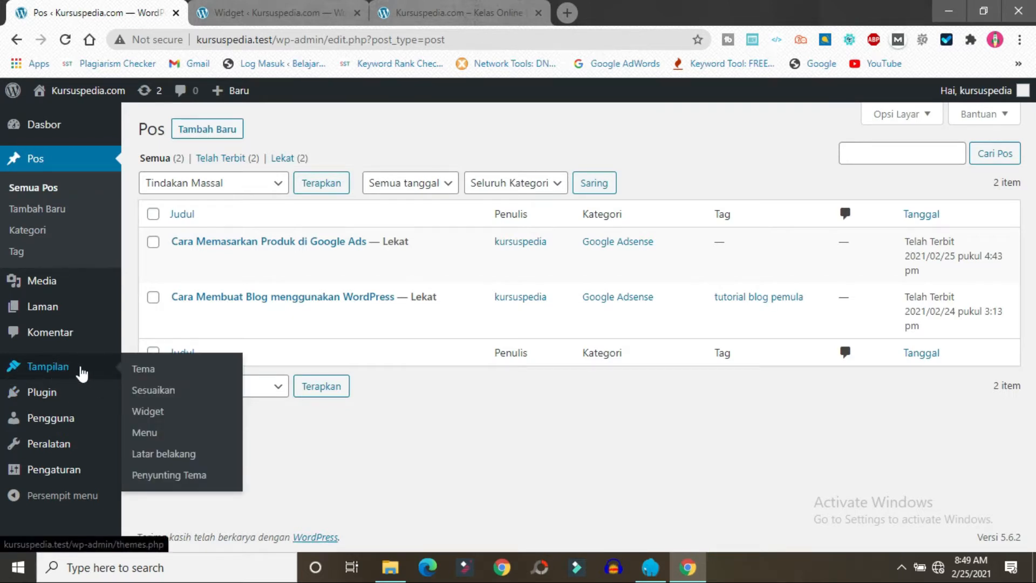
click(153, 434)
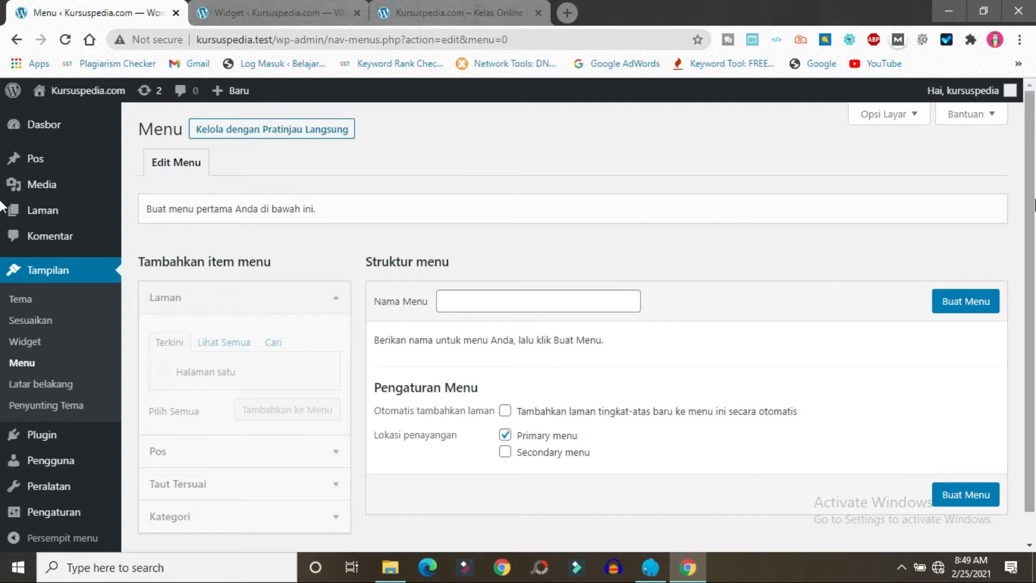
Step: Examine the available menu item types, including custom links, and compare with the header area of the live home page
scroll(1, 261, down, 1)
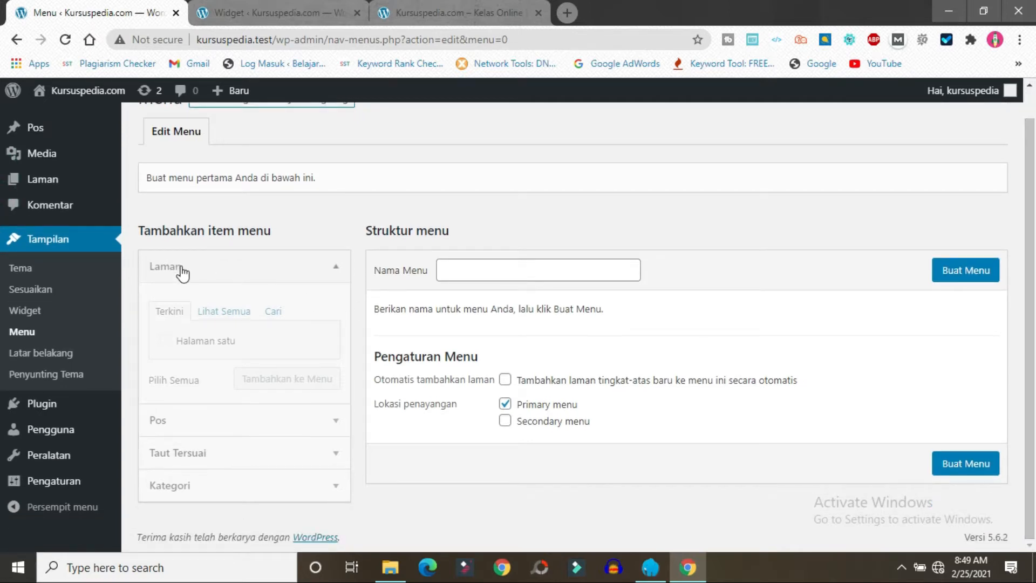
click(336, 268)
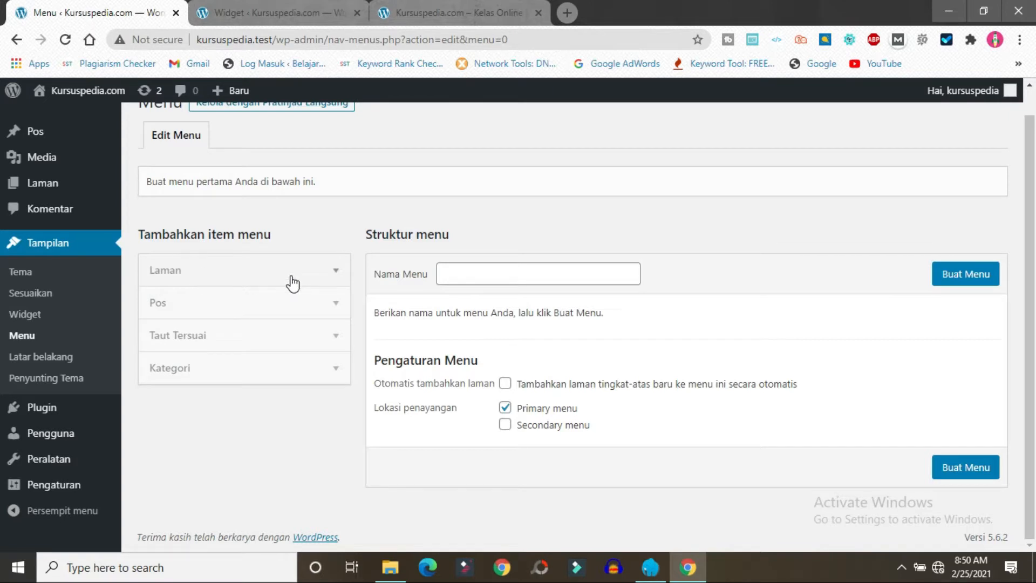
click(414, 8)
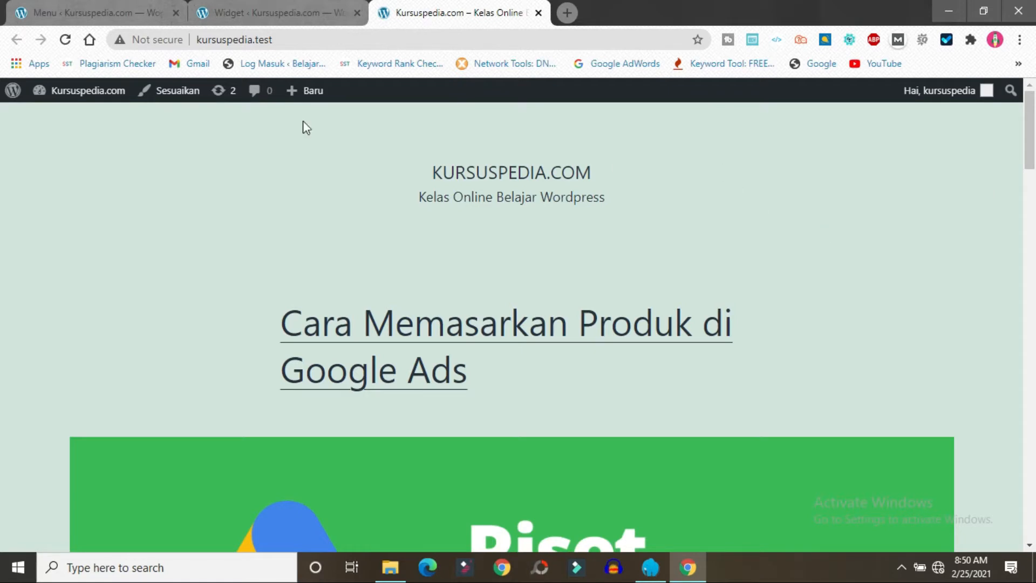
click(102, 12)
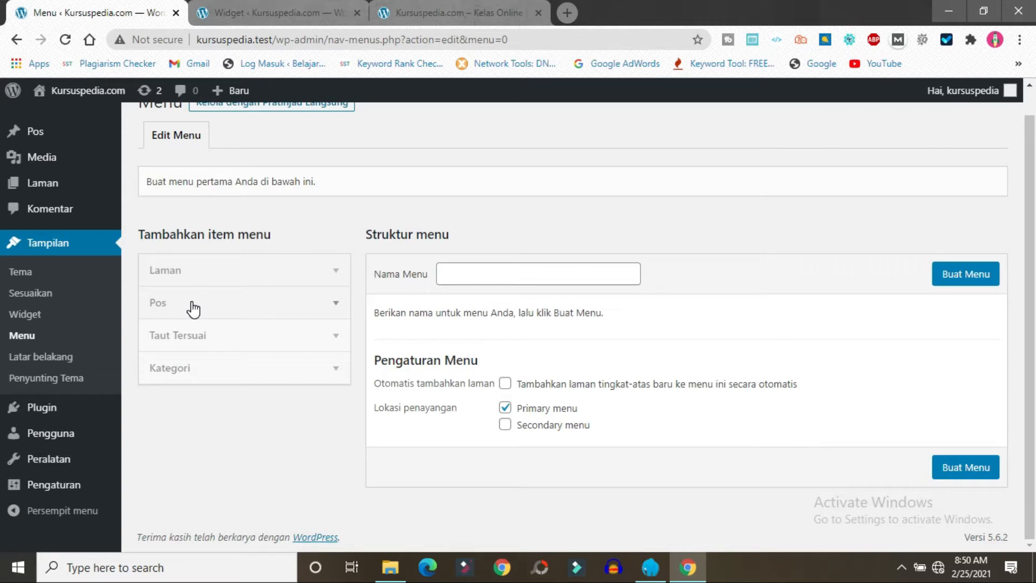
click(208, 350)
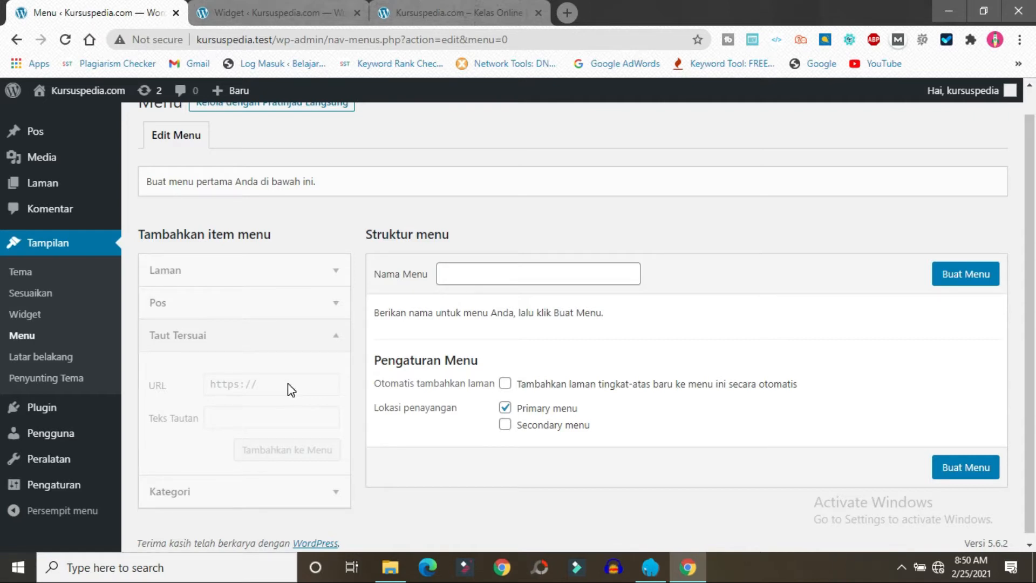
scroll(602, 475, down, 1)
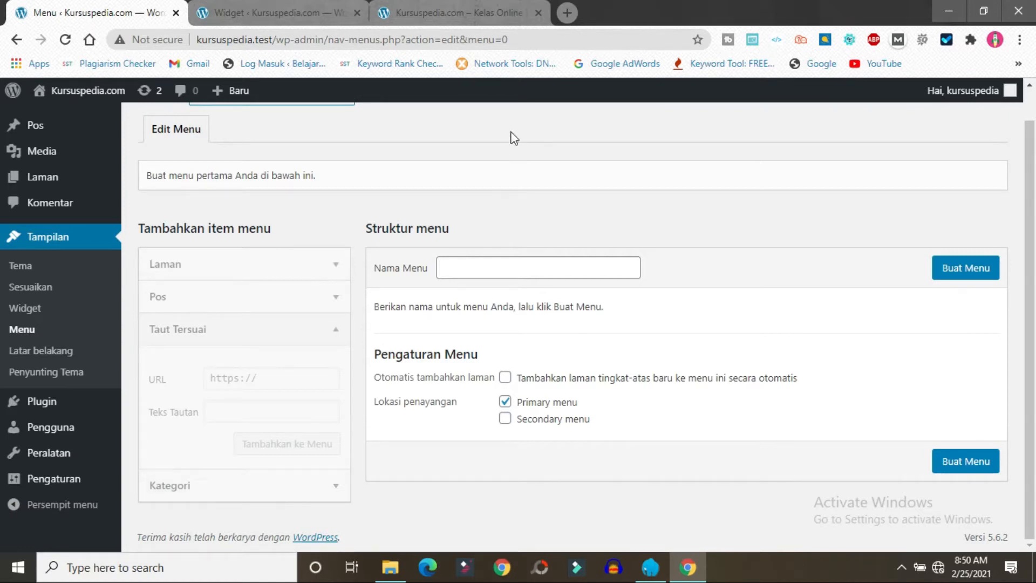
click(526, 13)
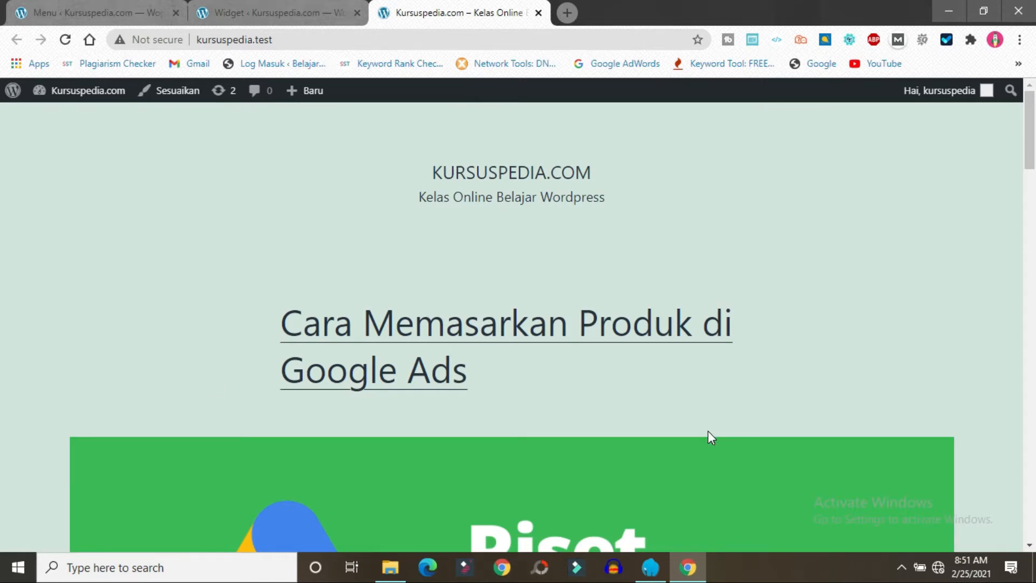
click(137, 3)
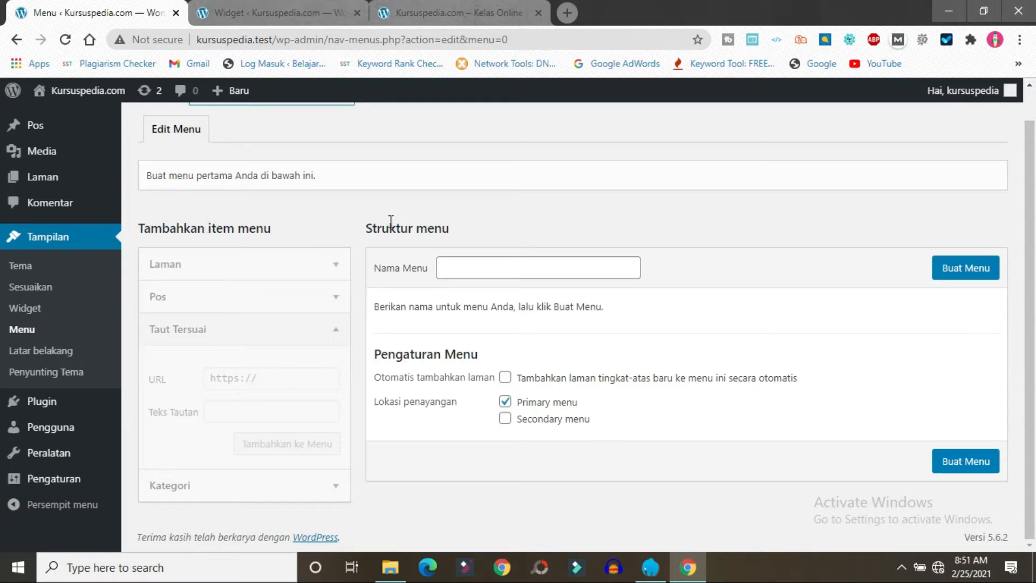
Step: Enter "Menu atas" as the name of the new menu
drag(390, 225, 734, 211)
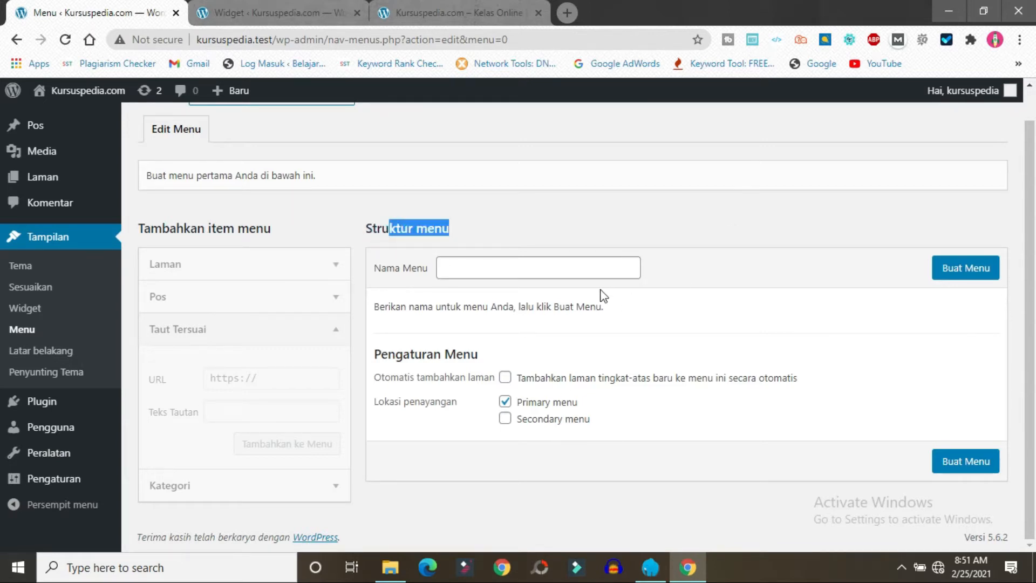
click(550, 272)
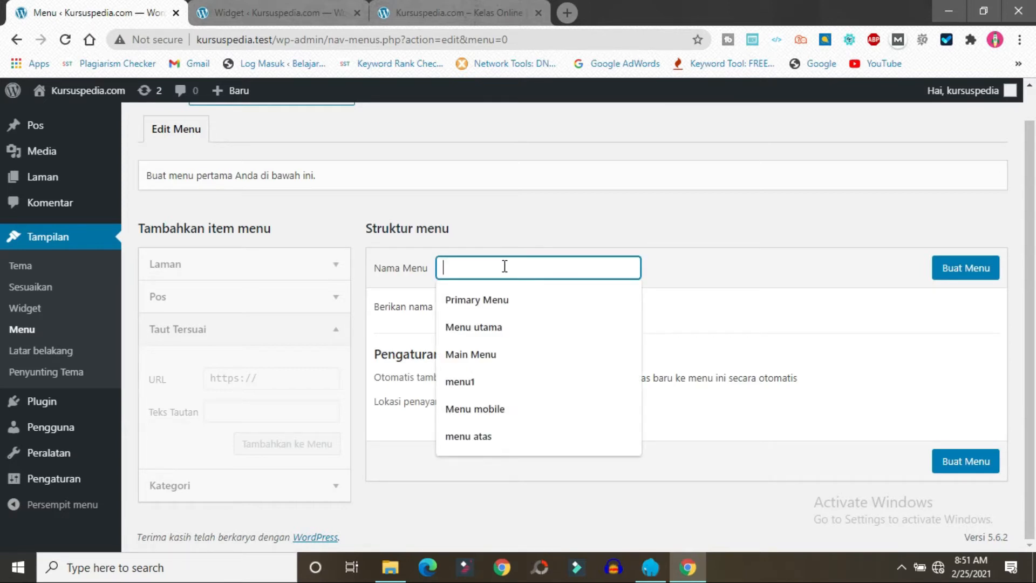
text(Menu Ats)
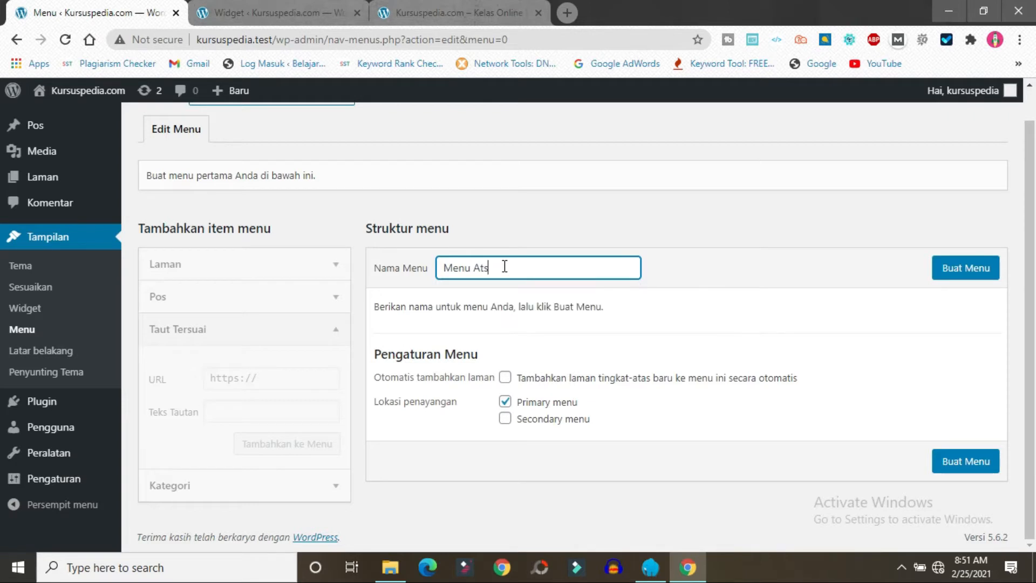
key(ctrl+shift+Left)
key(BackSpace)
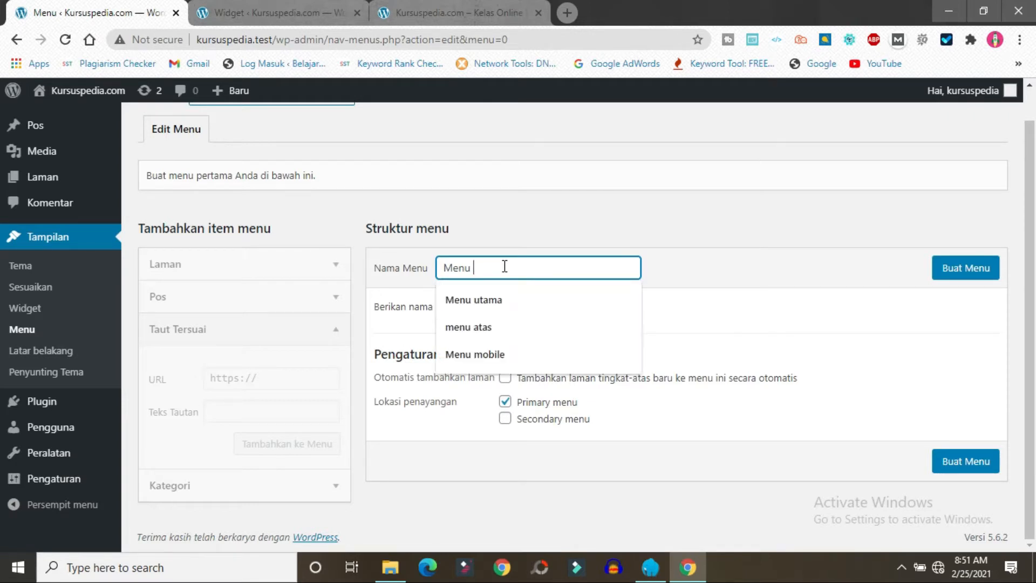
text(atas)
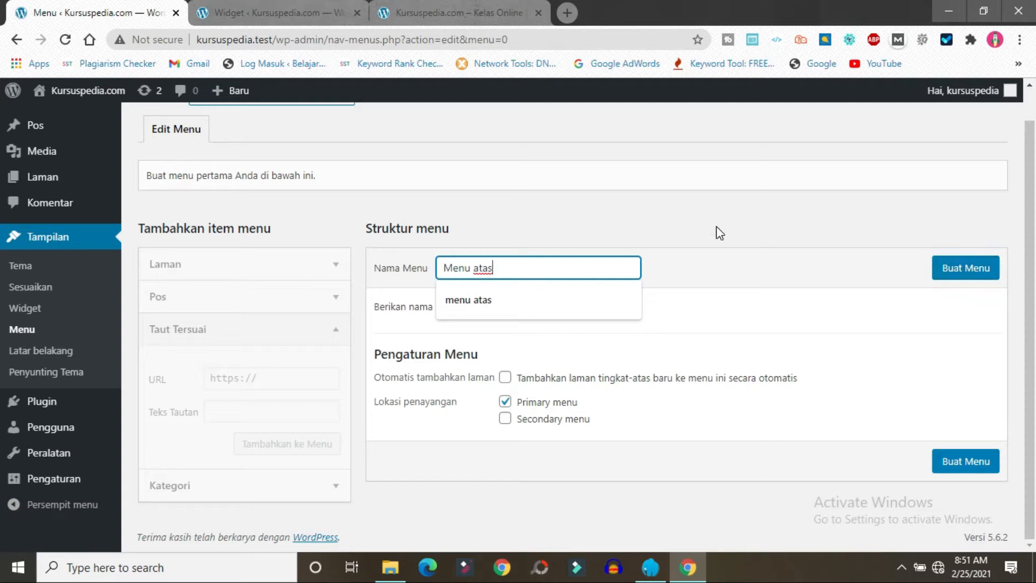
Step: Check the live home page's header and create the menu with Primary menu as its display location
click(438, 10)
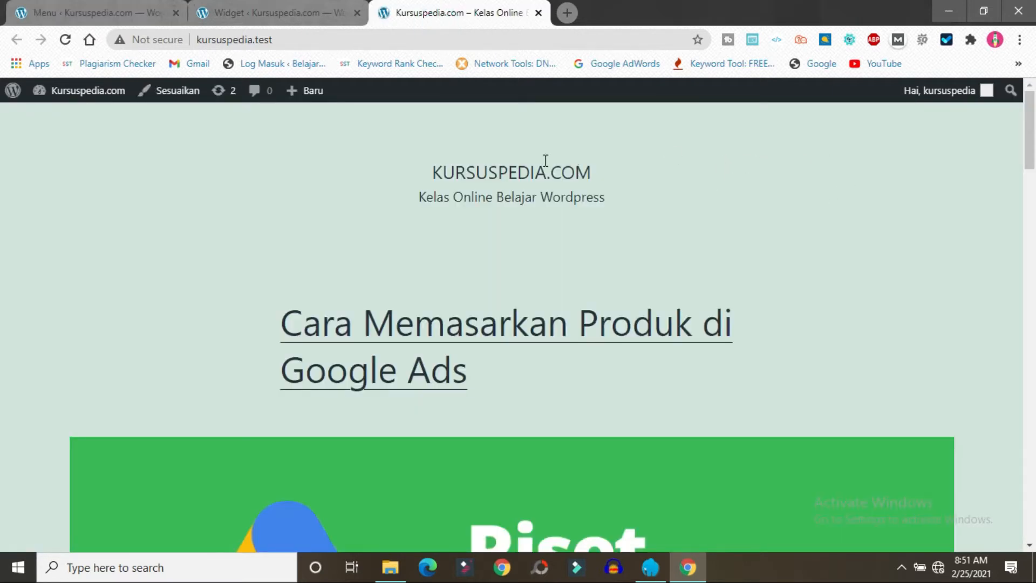
click(52, 1)
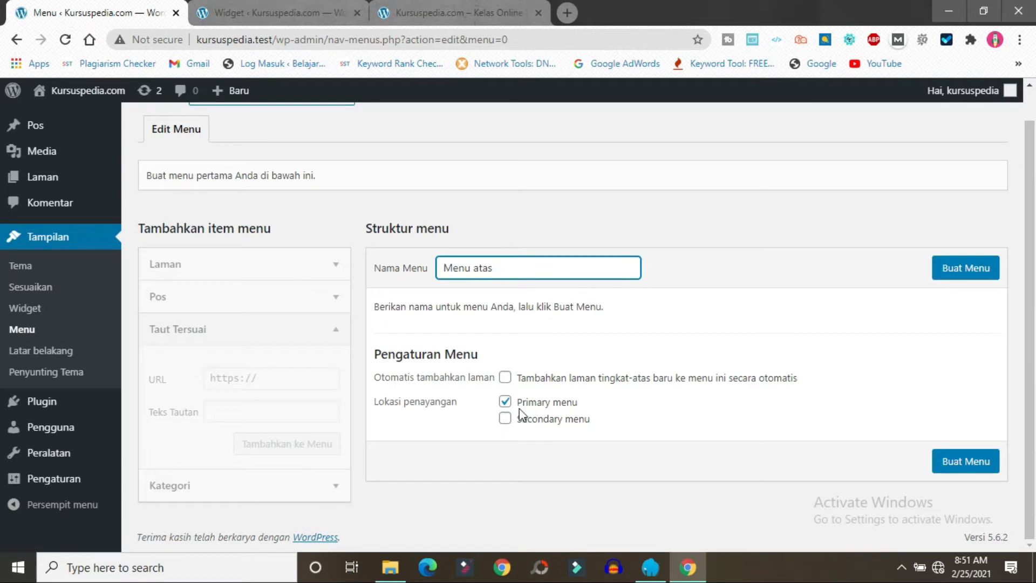
drag(385, 404, 588, 409)
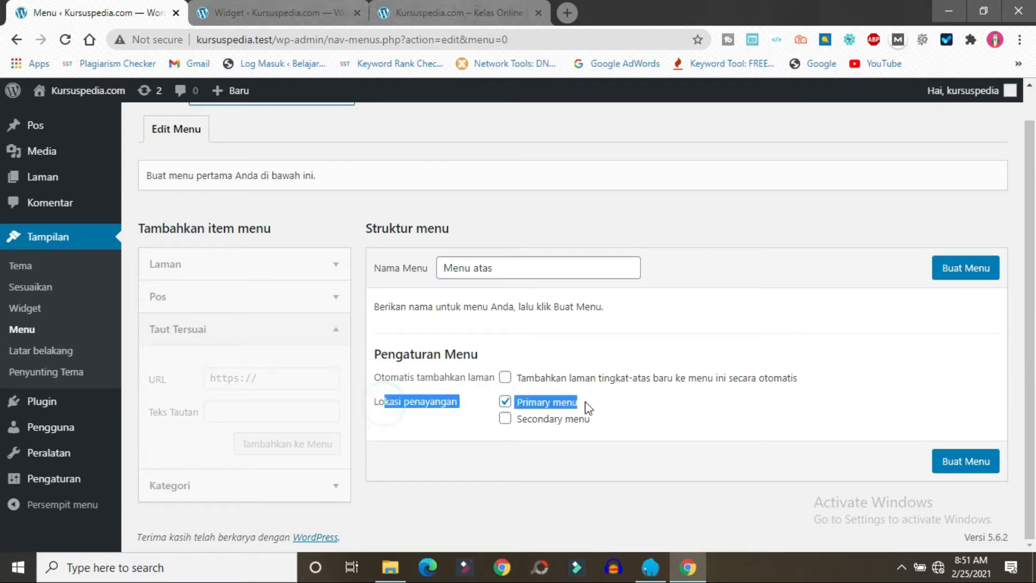
click(663, 406)
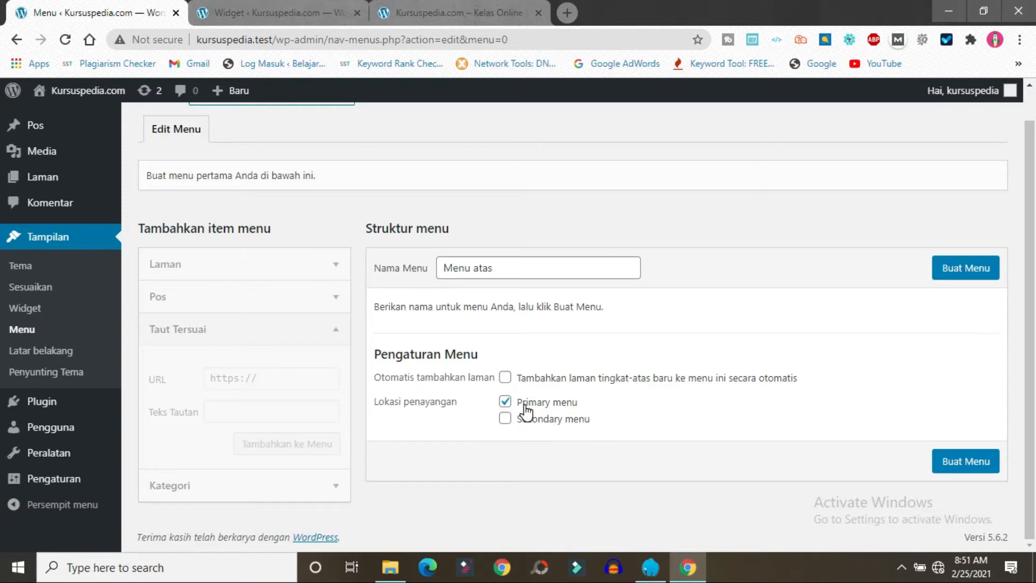
click(418, 12)
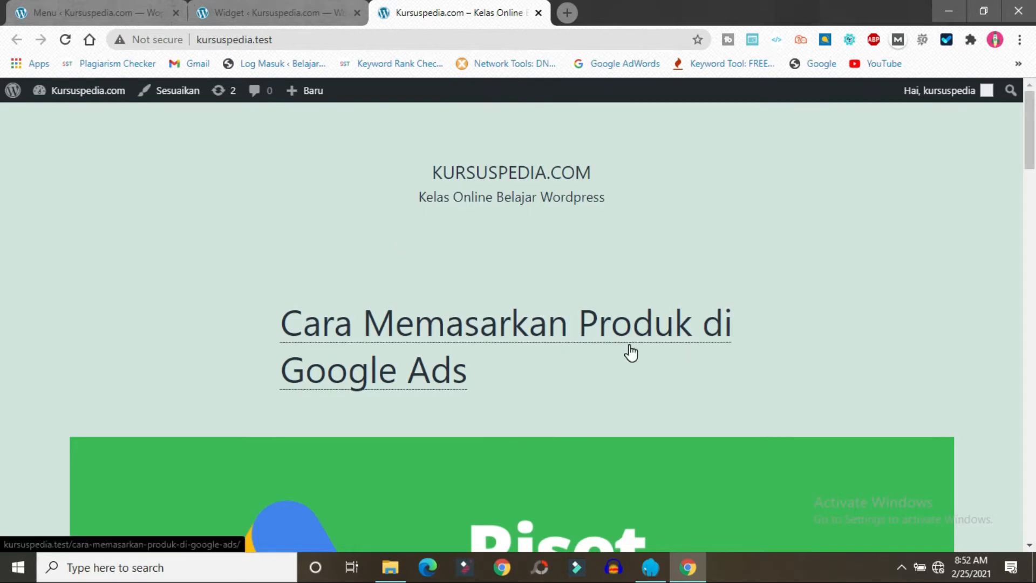
click(37, 2)
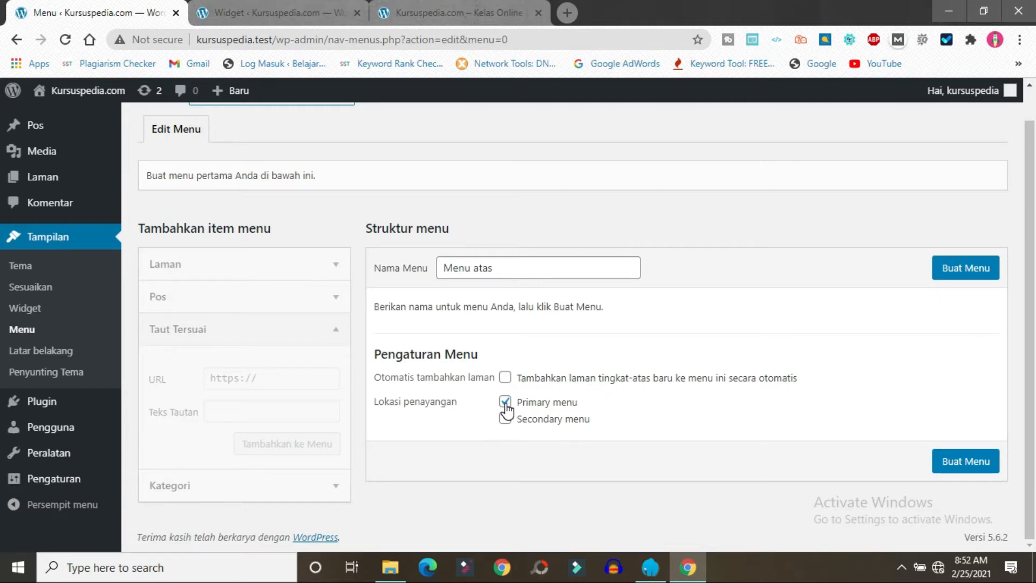
click(976, 463)
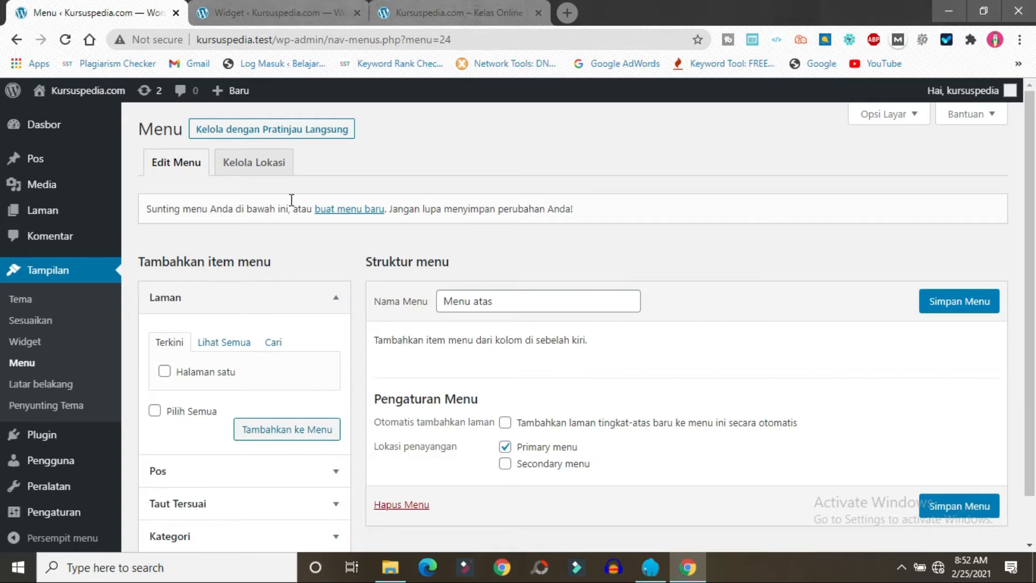
Step: Review which menu is assigned to the theme's primary and secondary locations, and return to editing the menu
click(268, 165)
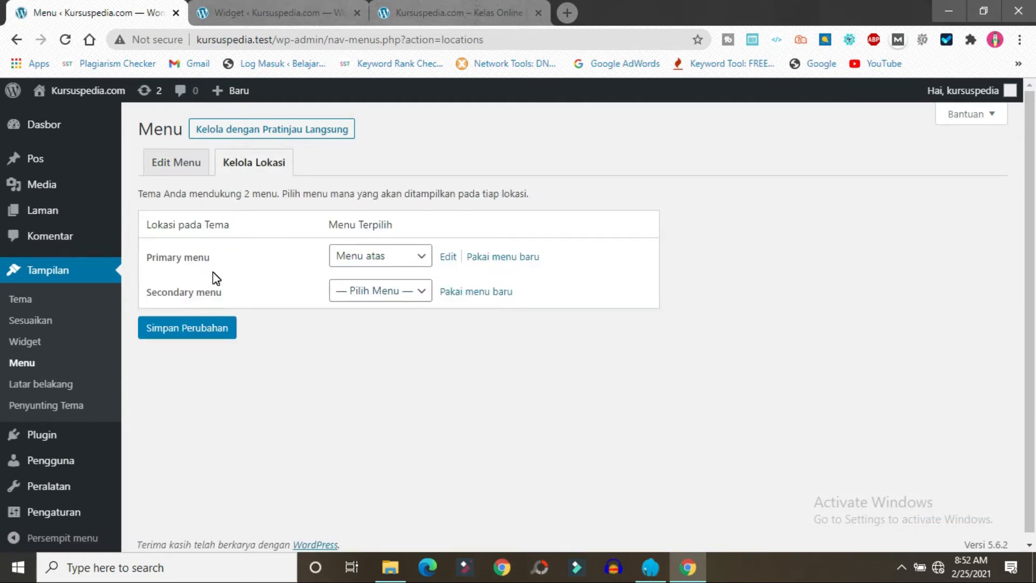
click(415, 255)
click(227, 296)
click(179, 168)
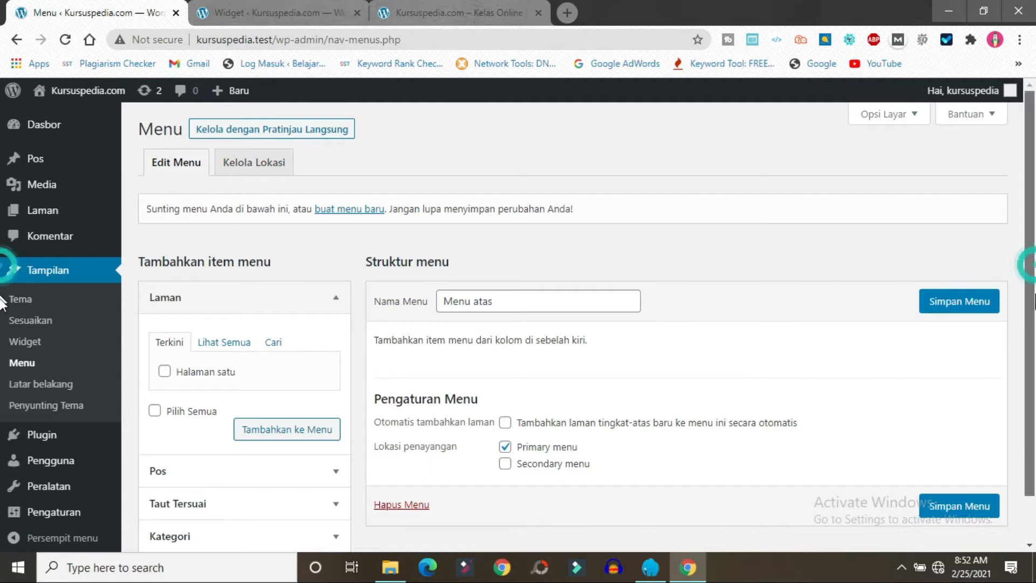
Step: List all available pages and posts, and add the pages Beranda and Halaman satu to the menu structure
scroll(4, 356, down, 1)
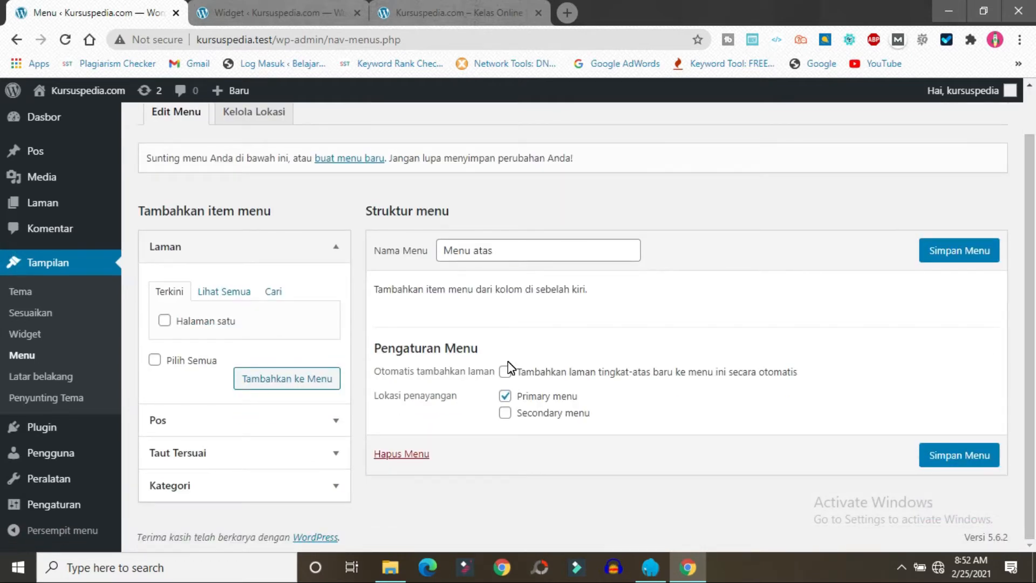
click(217, 292)
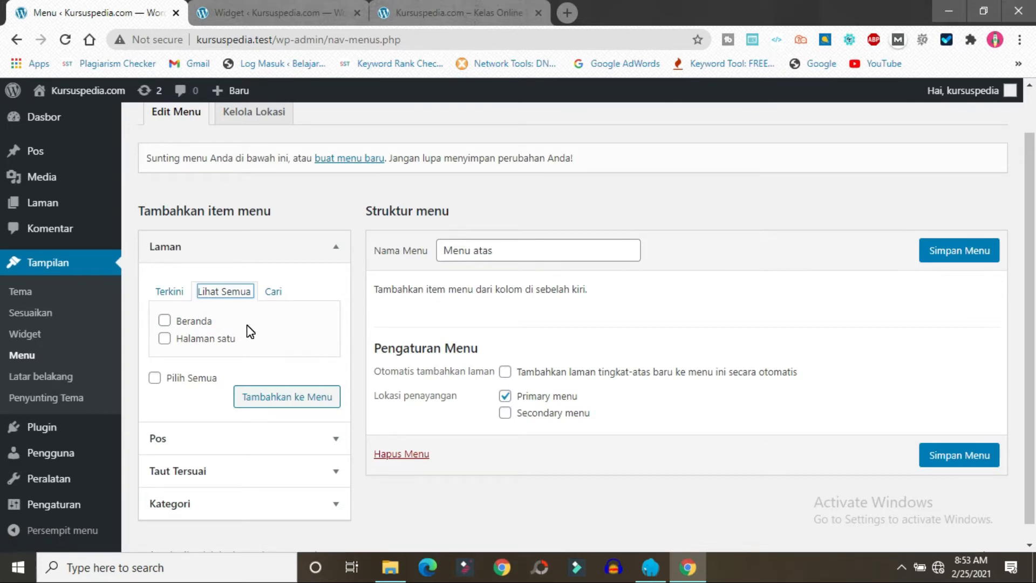
click(271, 449)
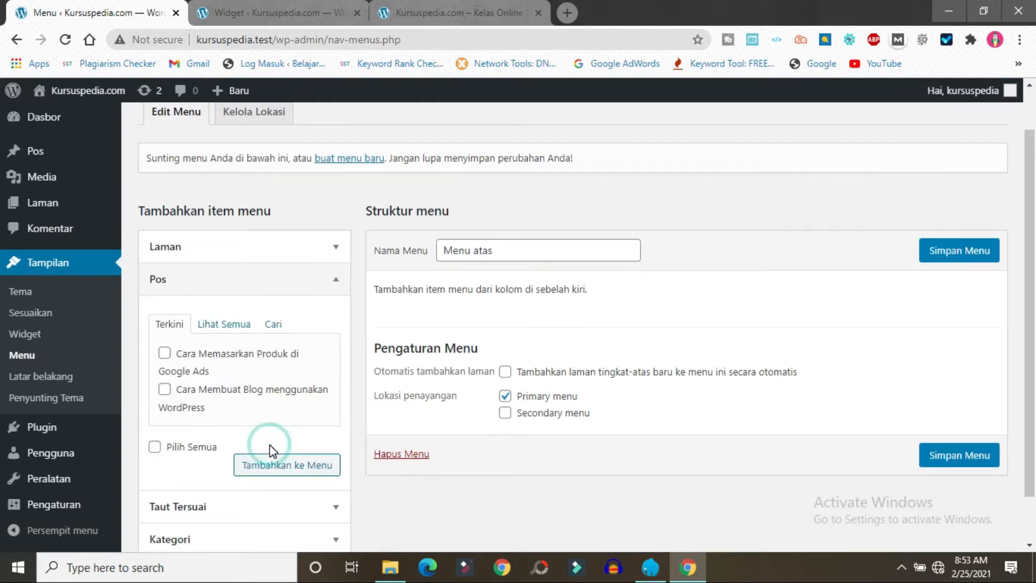
click(221, 324)
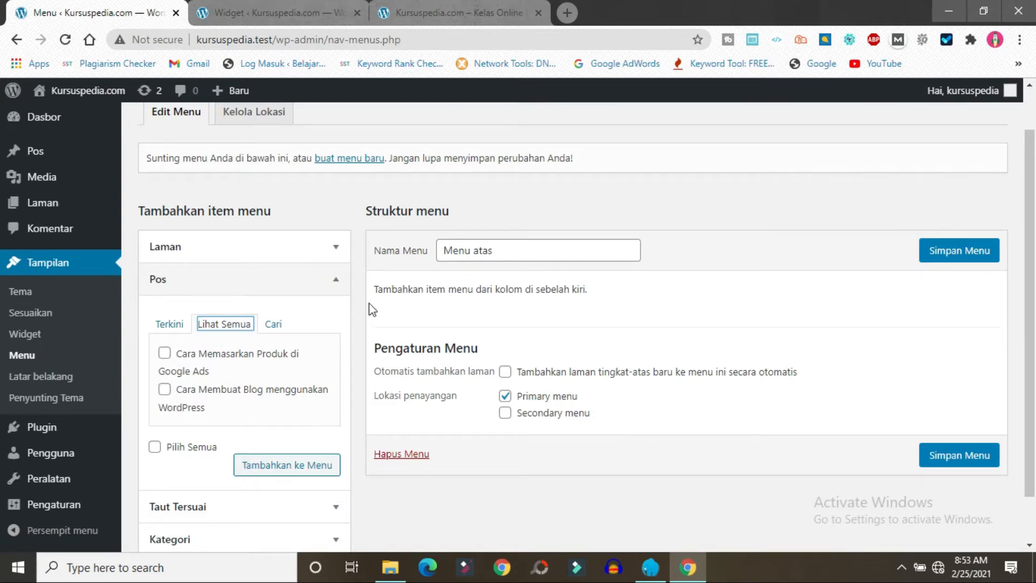
click(207, 255)
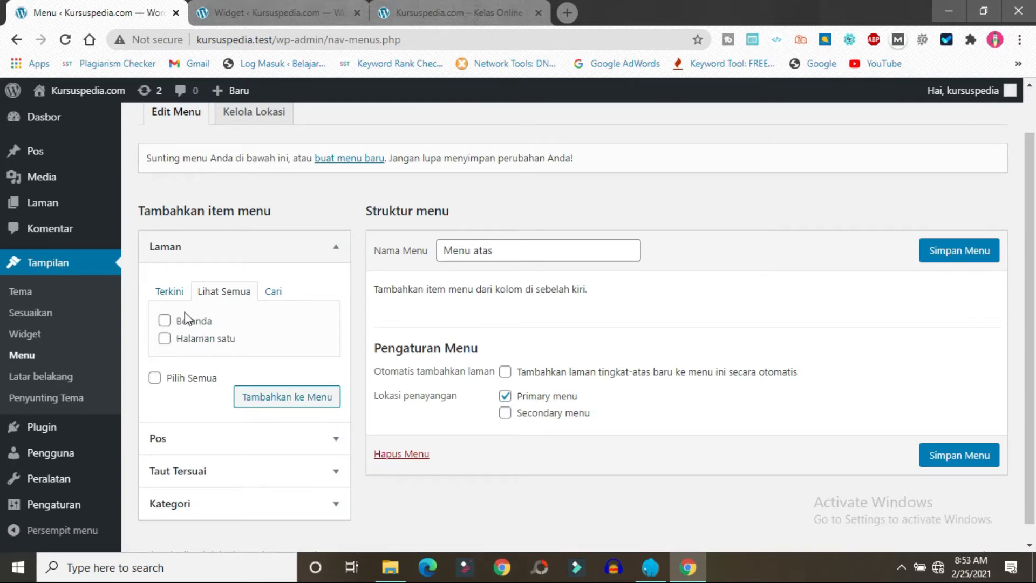
click(155, 377)
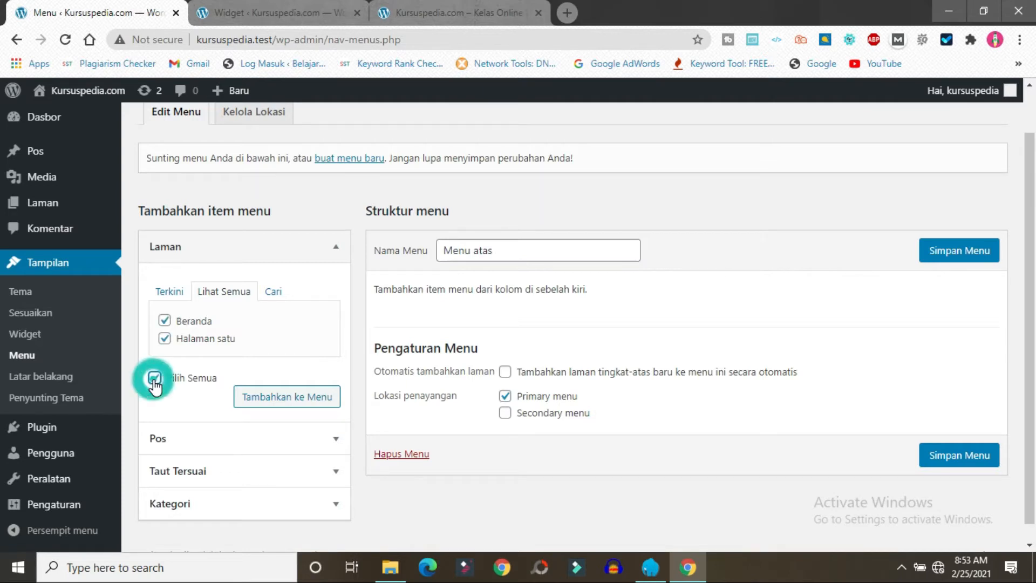
click(164, 338)
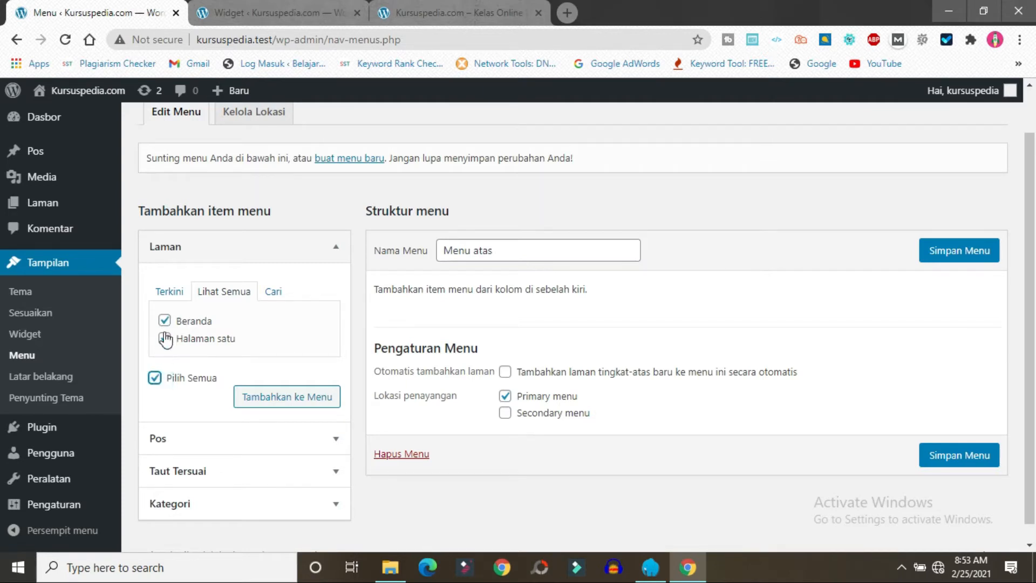
click(292, 412)
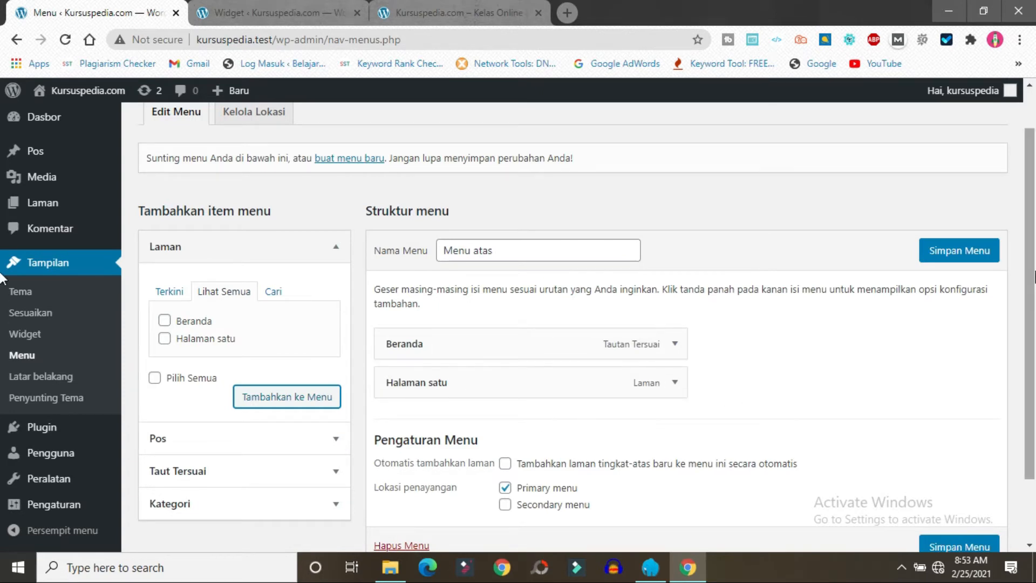
scroll(1028, 276, down, 2)
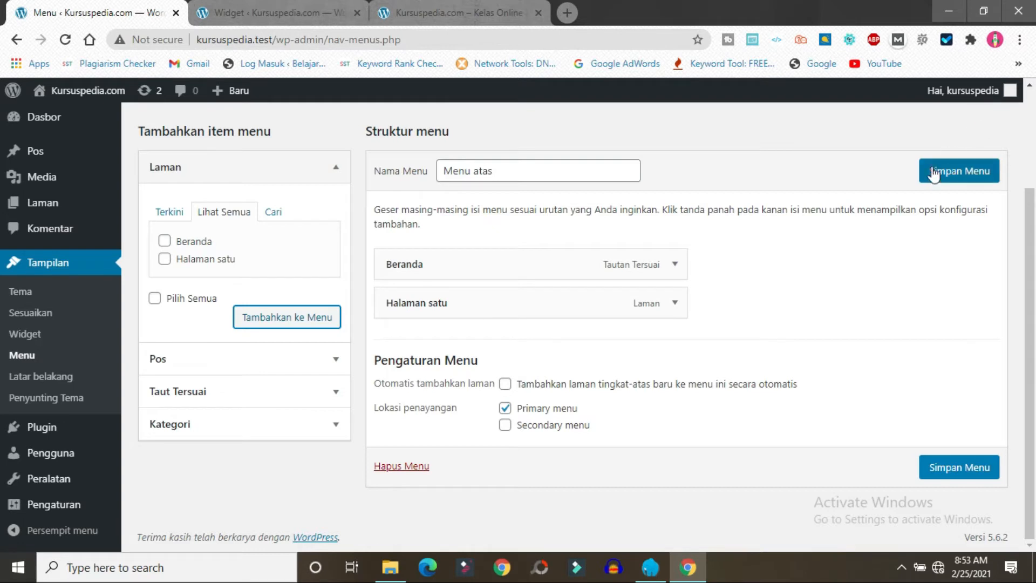
Step: Save the menu with its two items and reload the live home page to check the header navigation
click(951, 178)
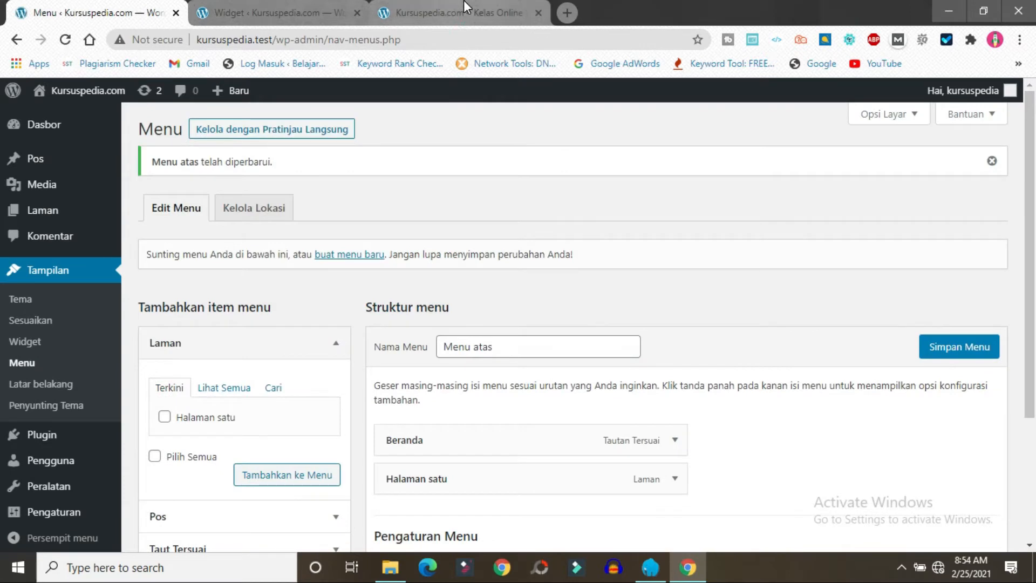
click(458, 12)
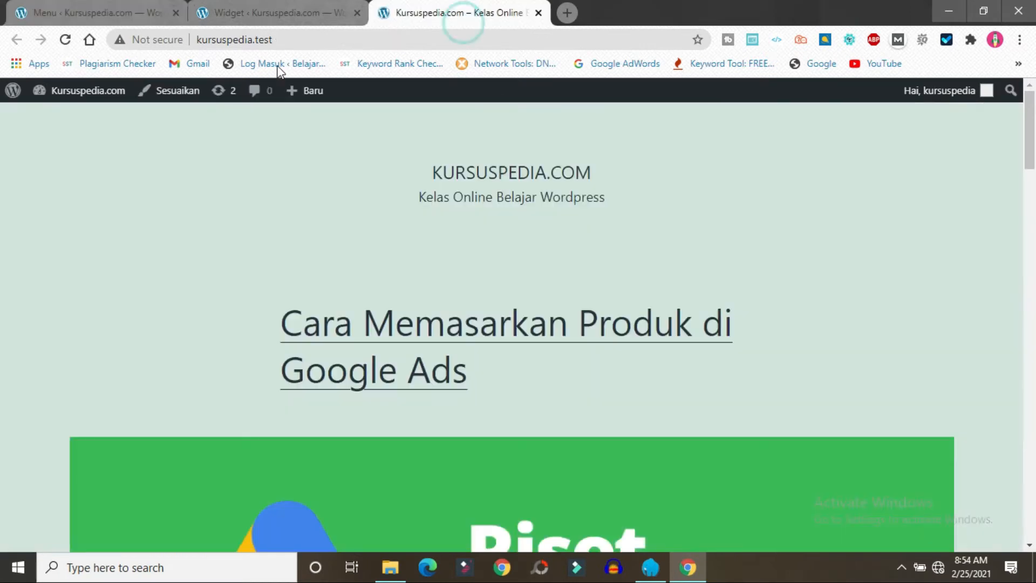
click(64, 39)
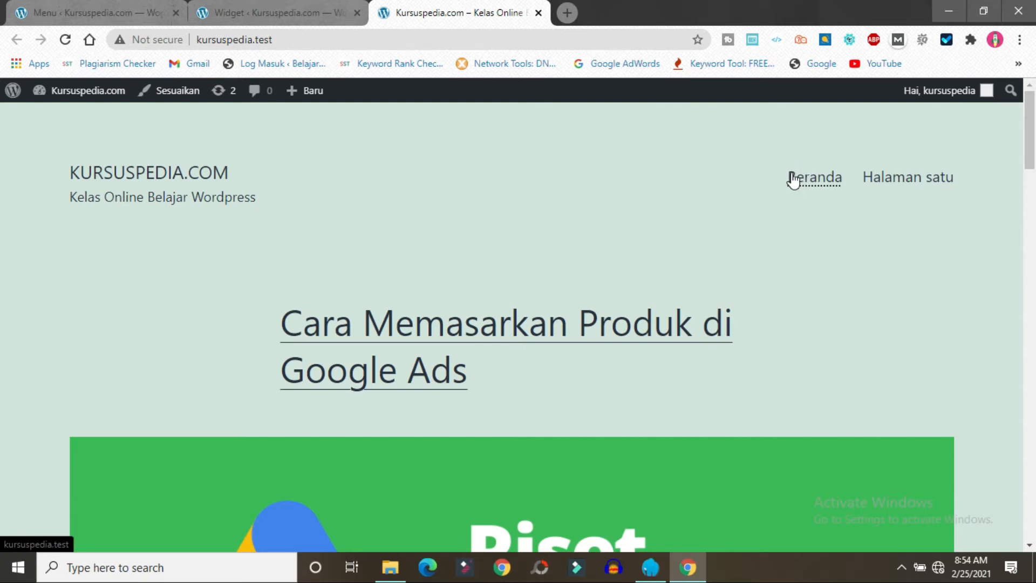
Step: Change the navigation label of the Beranda item in the menu structure to "Home"
click(43, 12)
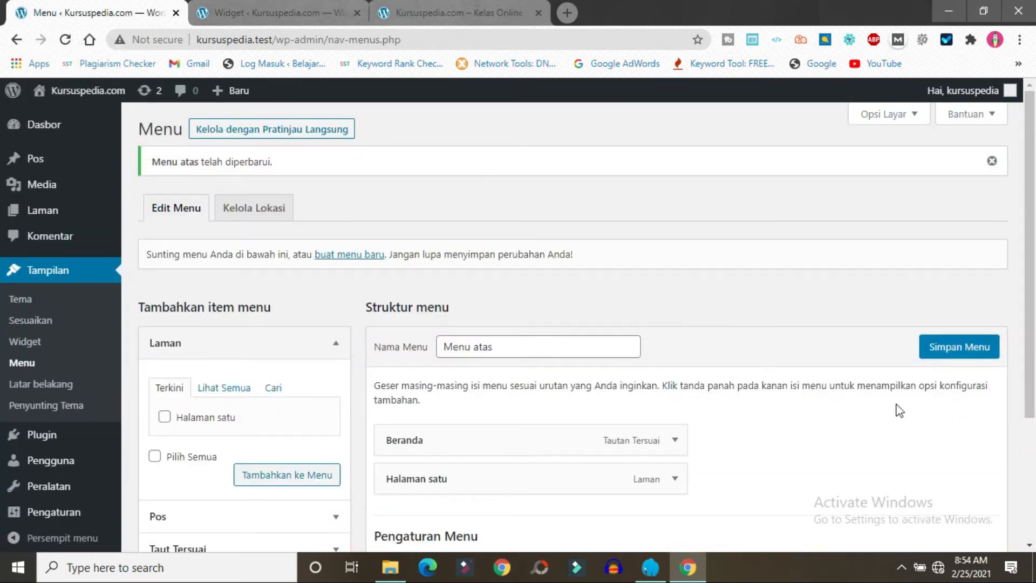
scroll(1033, 180, down, 3)
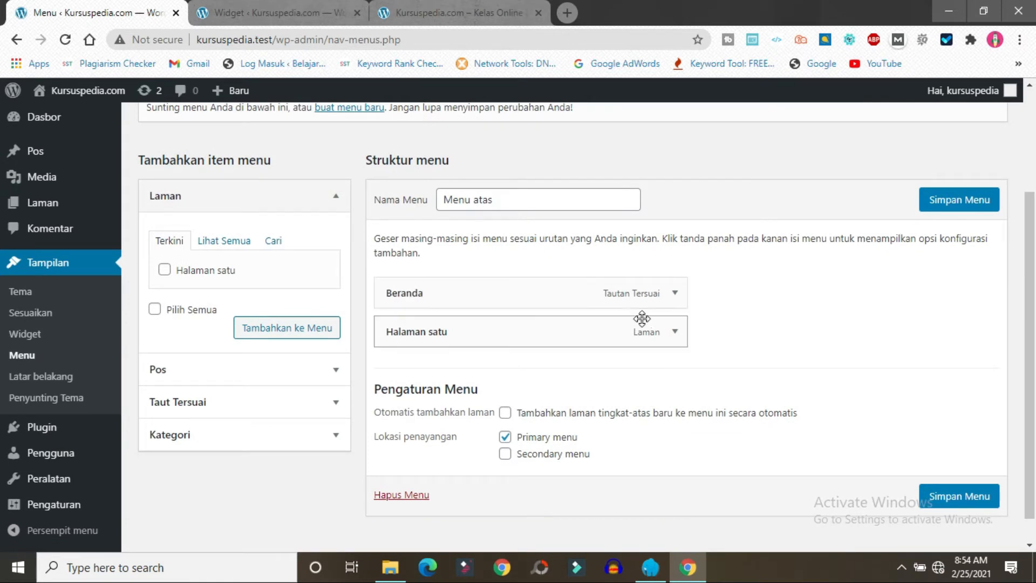
click(675, 294)
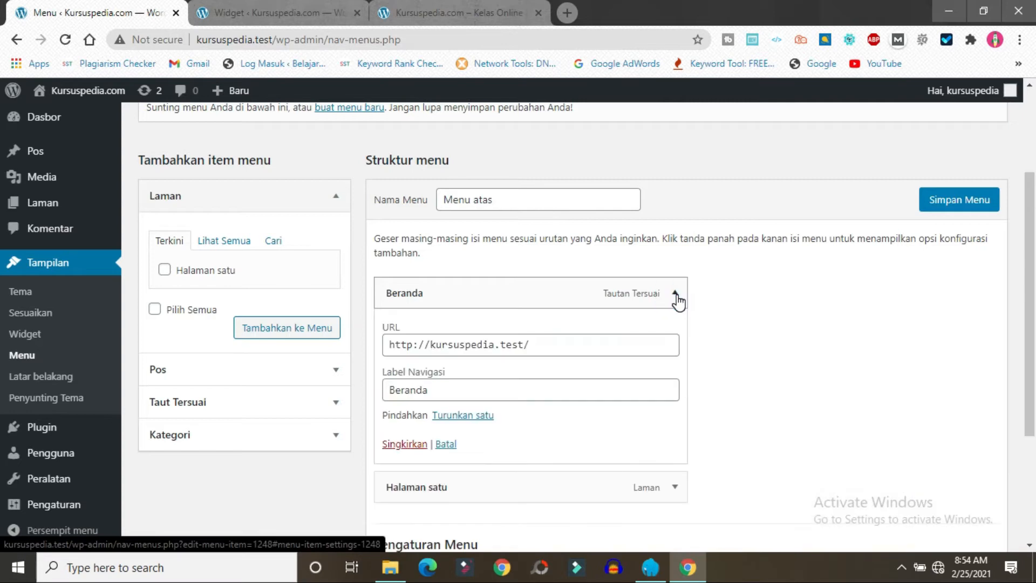
click(443, 390)
key(BackSpace)
key(BackSpace)
key(BackSpace)
key(BackSpace)
key(BackSpace)
key(BackSpace)
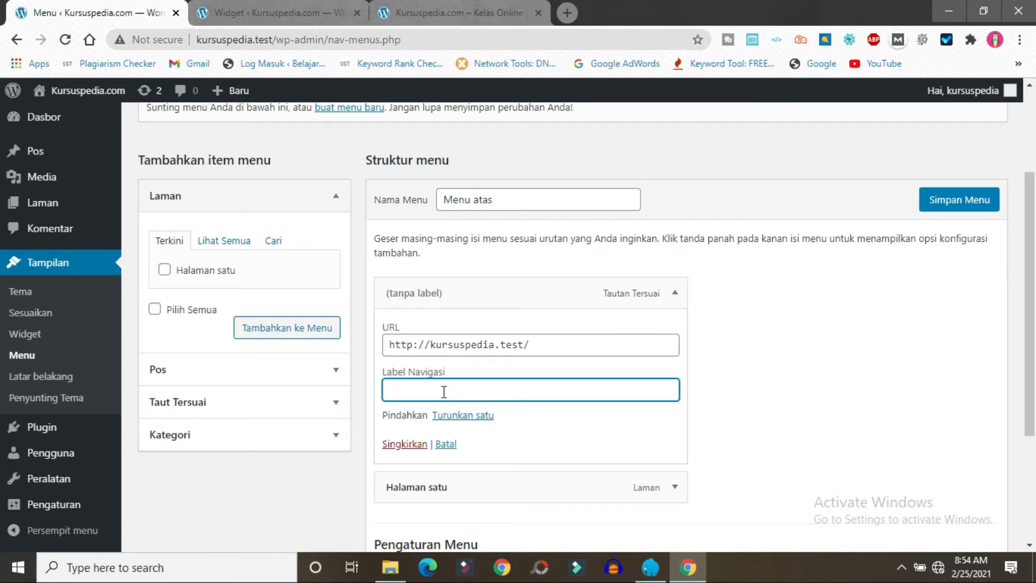
text(Home)
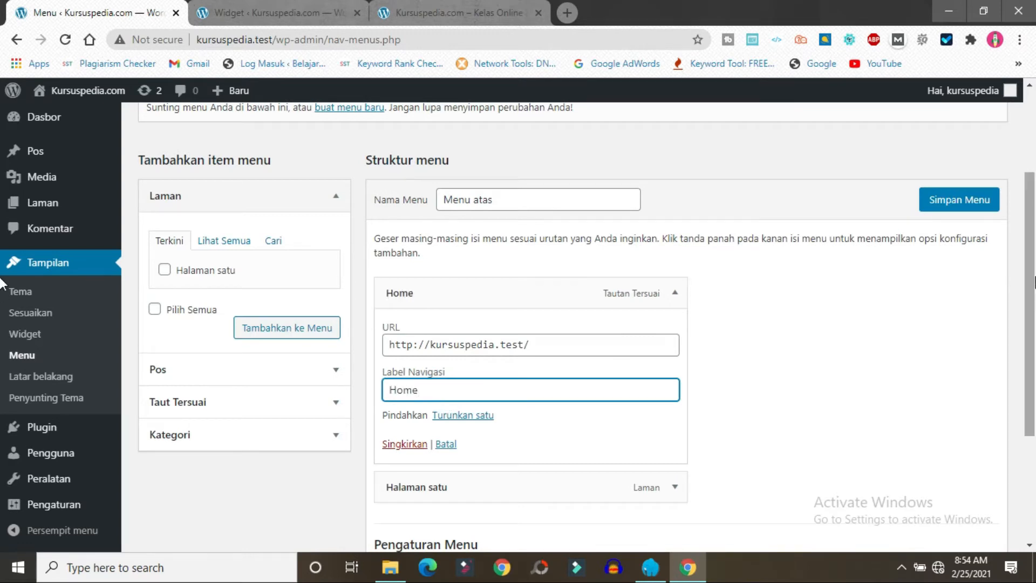
Step: Change the navigation label of the Halaman satu item to "Hubungi Kami"
scroll(1010, 351, down, 3)
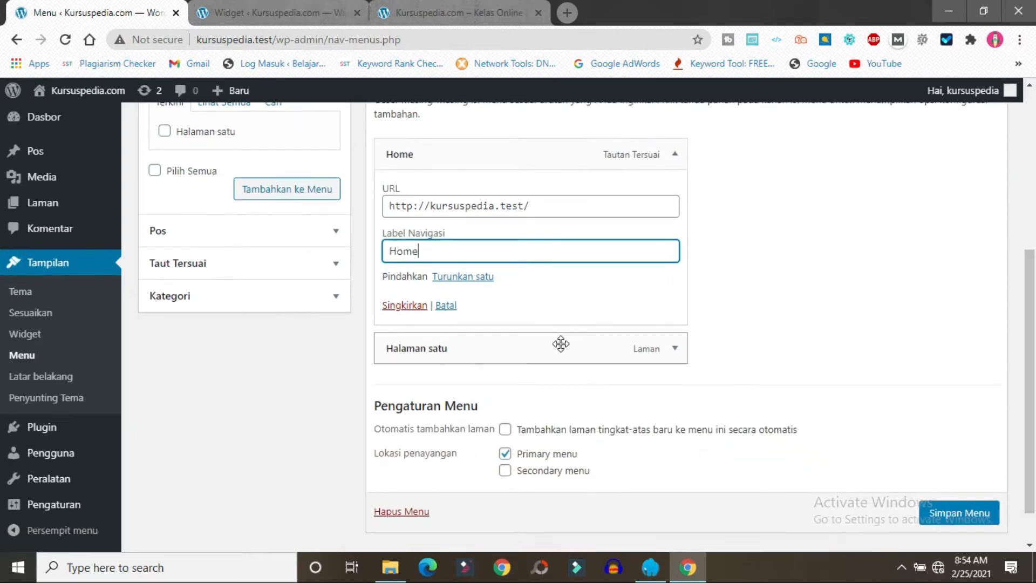
click(675, 350)
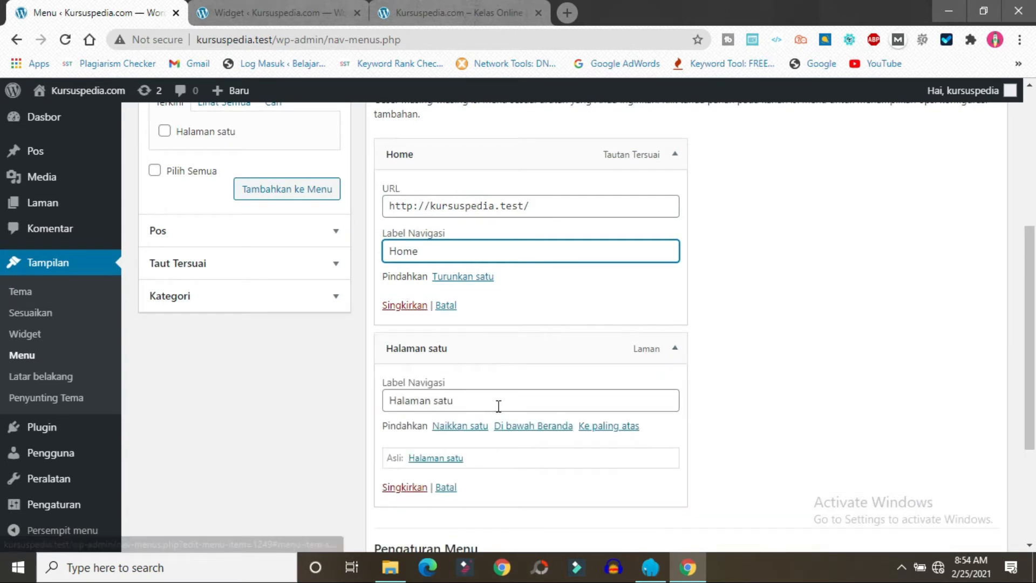
double_click(497, 404)
key(BackSpace)
key(BackSpace)
key(BackSpace)
key(BackSpace)
key(BackSpace)
key(BackSpace)
key(BackSpace)
key(BackSpace)
key(BackSpace)
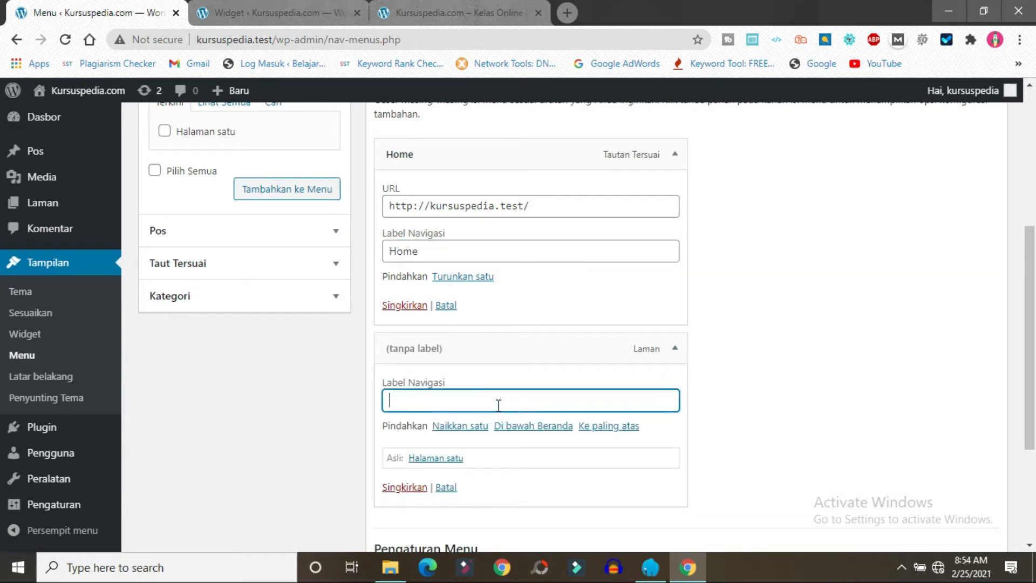
text(Hubungi Kami)
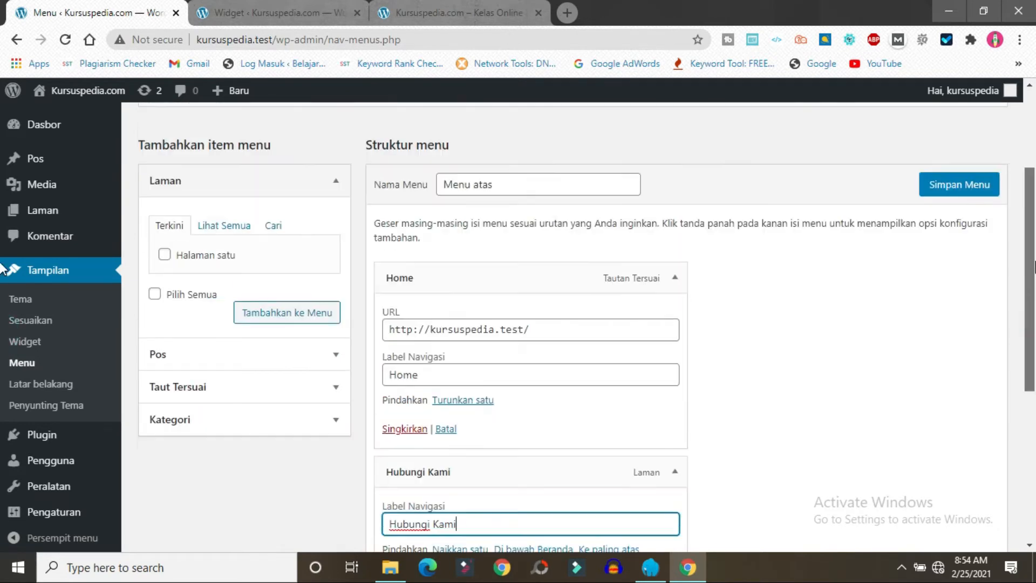
Step: Save the relabelled menu and reload the live home page to check the item names in its header
scroll(1001, 340, up, 3)
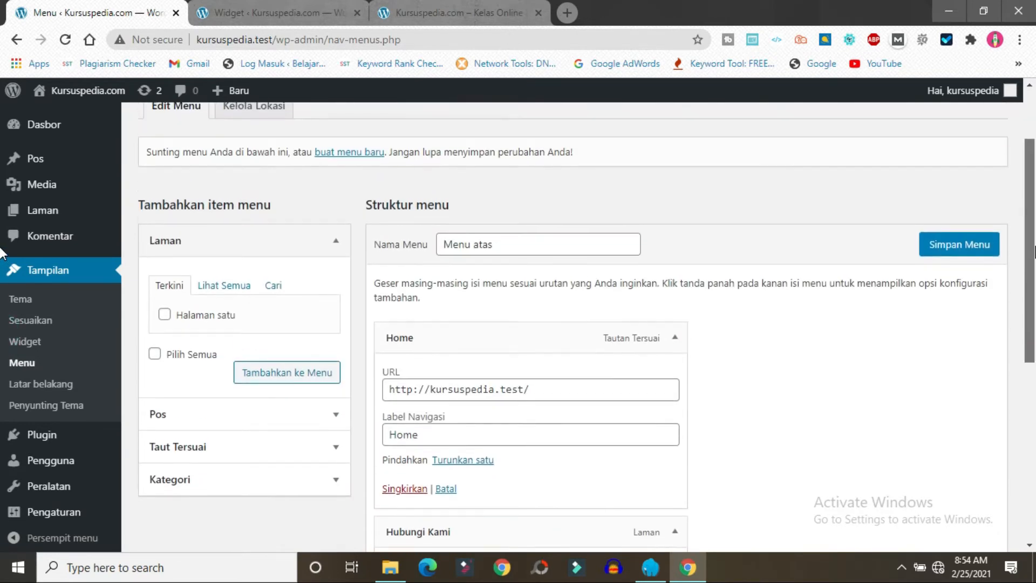
click(947, 250)
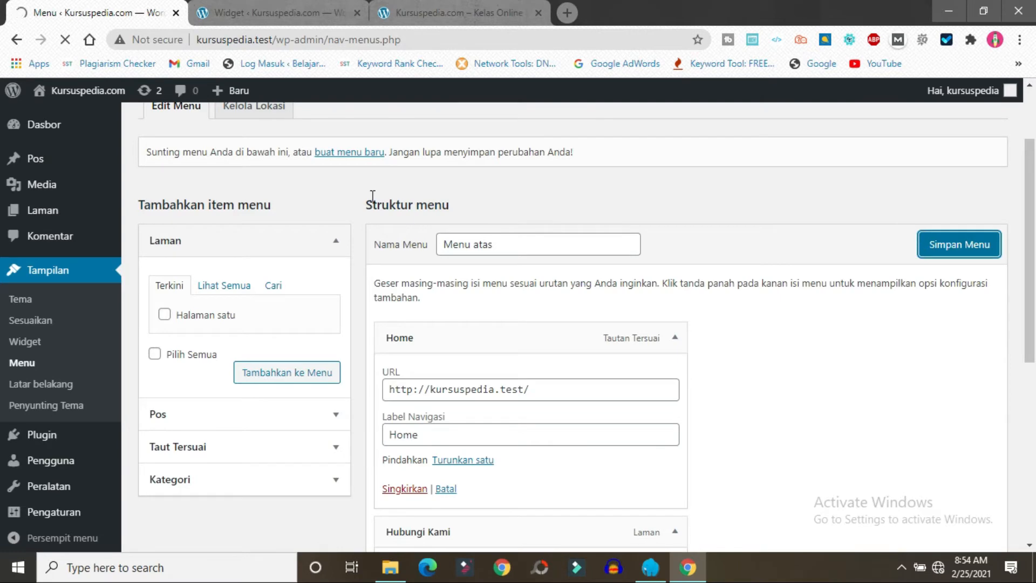
click(437, 12)
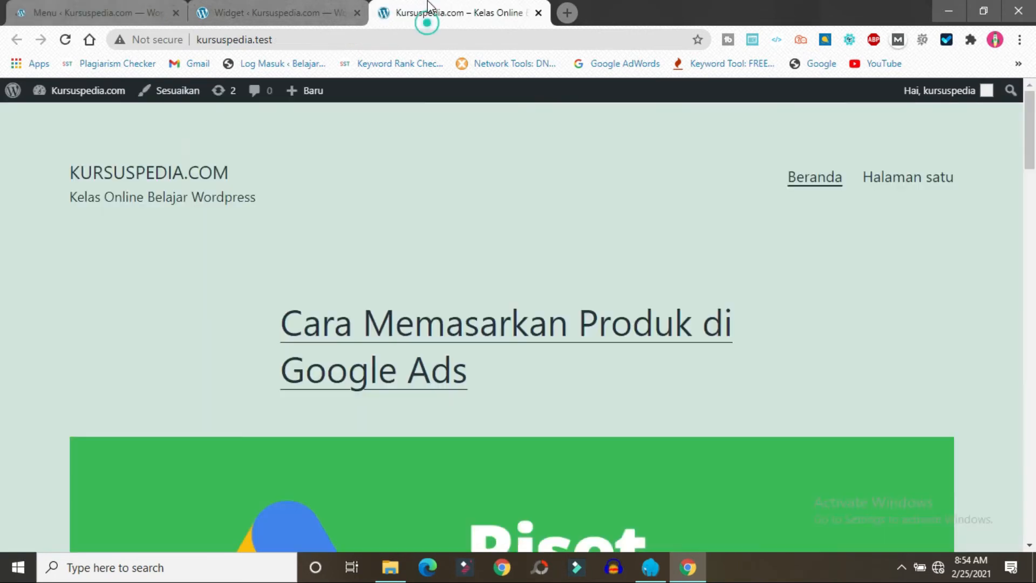
click(67, 39)
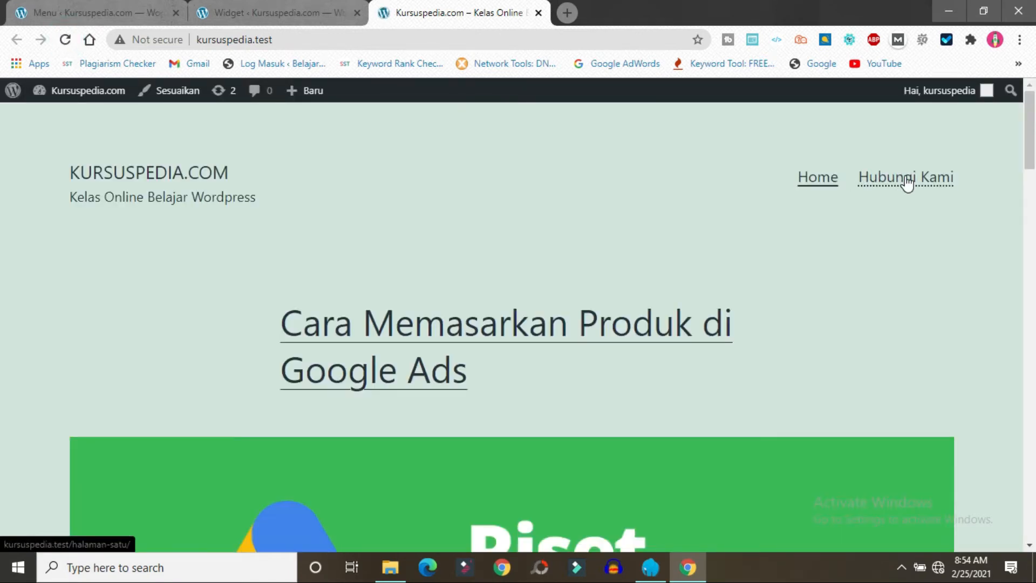
Step: Add the post "Cara Memasarkan Produk di Google Ads" to the structure of Menu atas
click(54, 3)
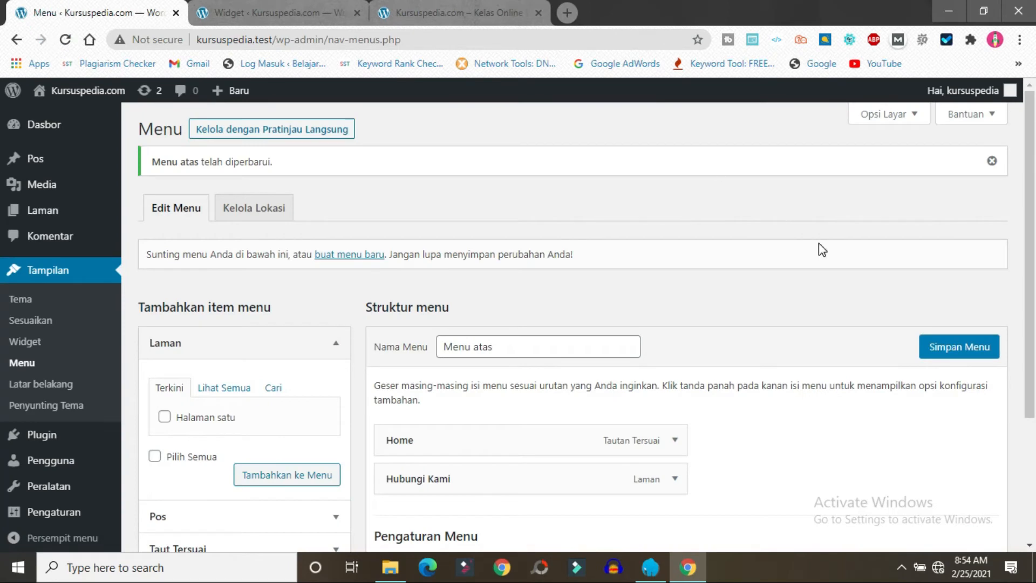
scroll(701, 254, down, 3)
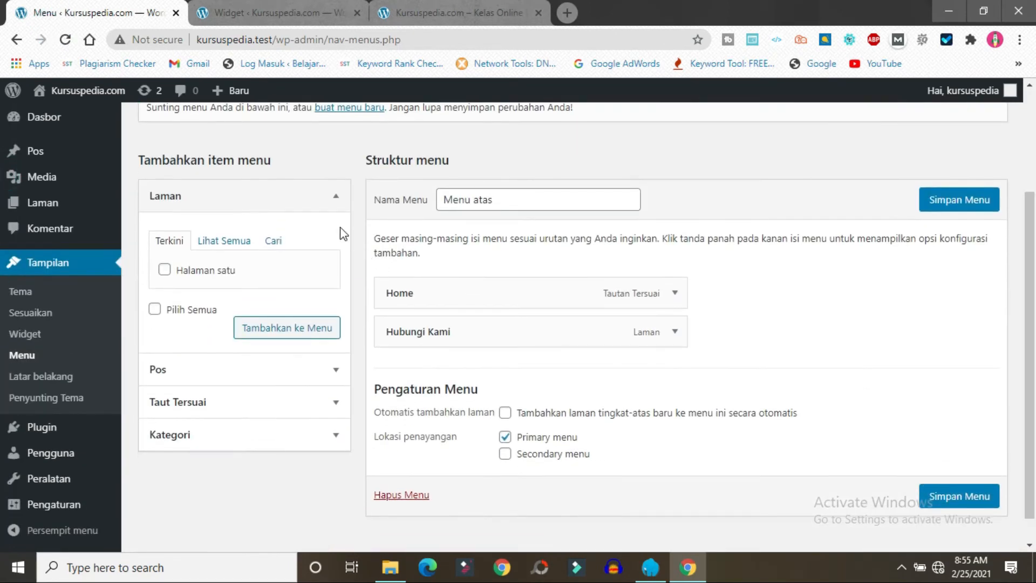
click(331, 197)
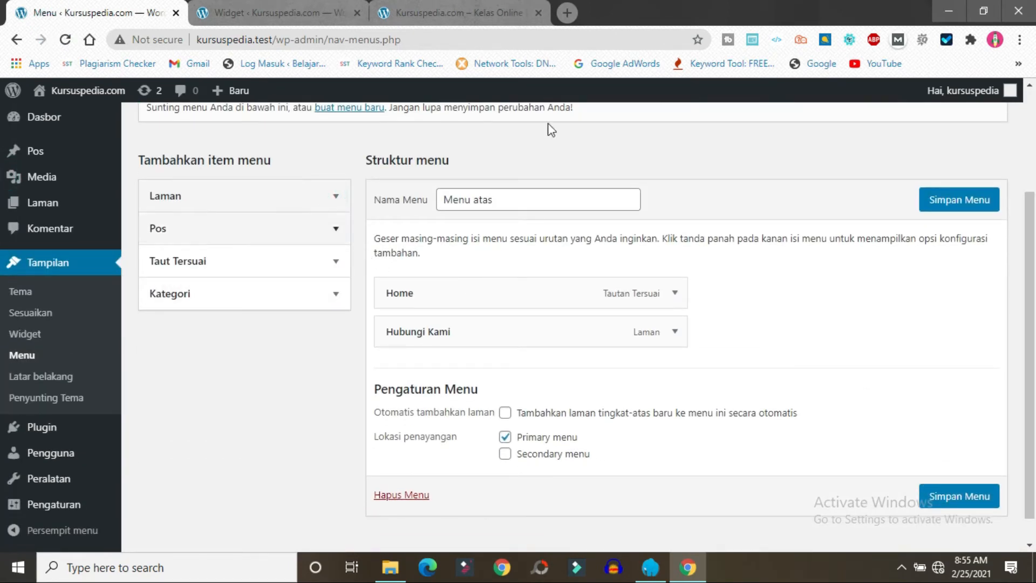
click(474, 11)
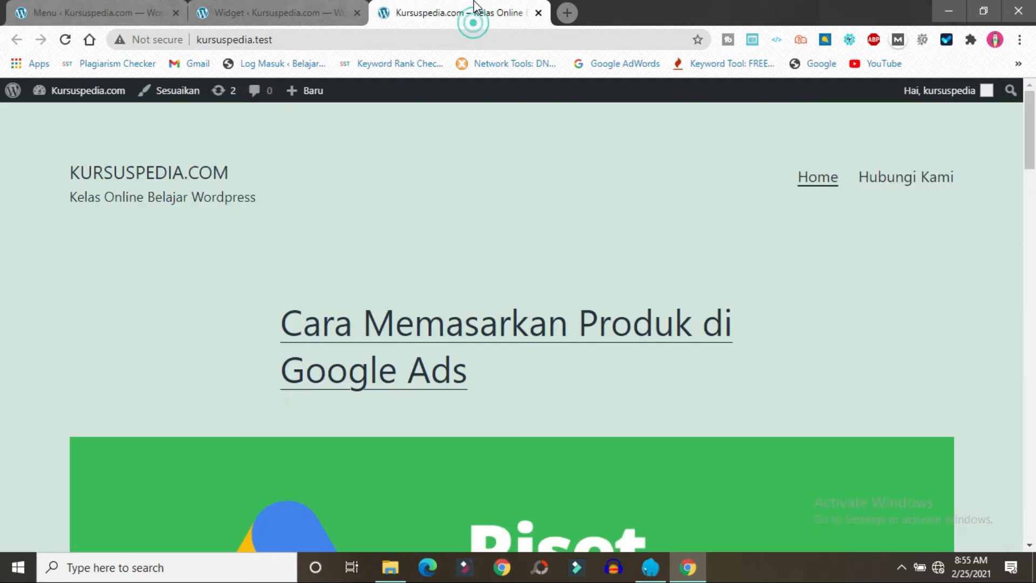
click(8, 7)
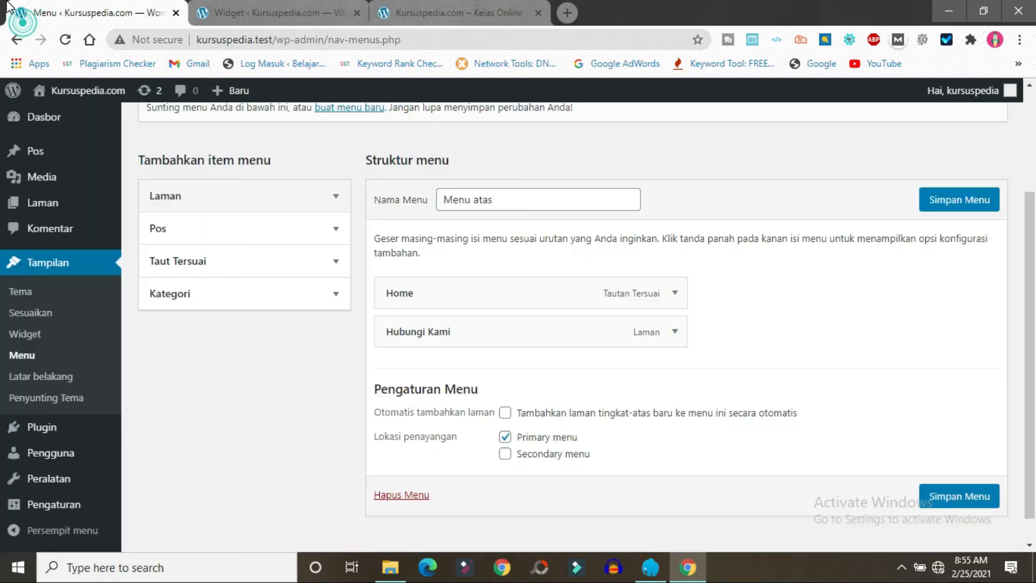
click(327, 229)
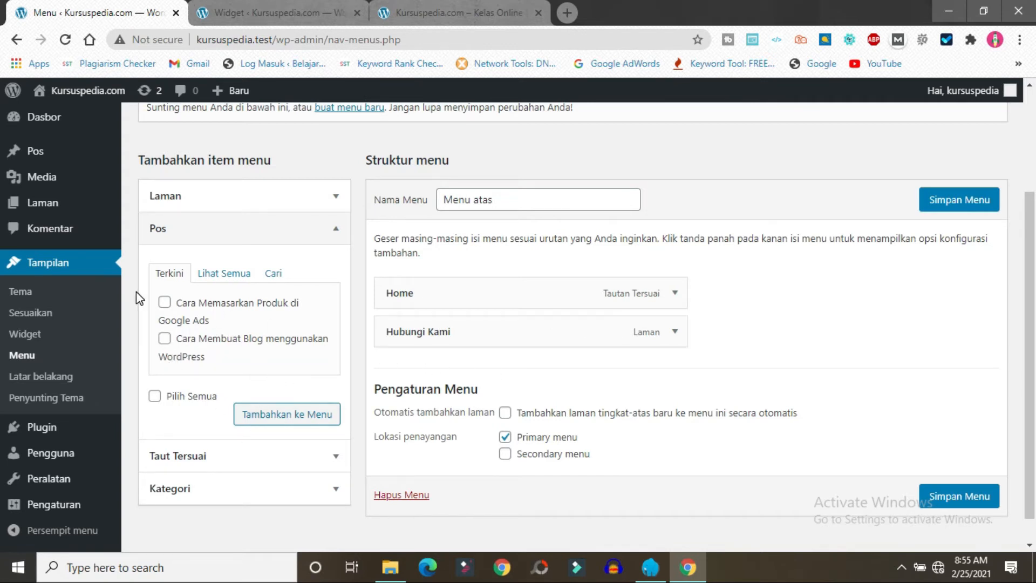
click(164, 304)
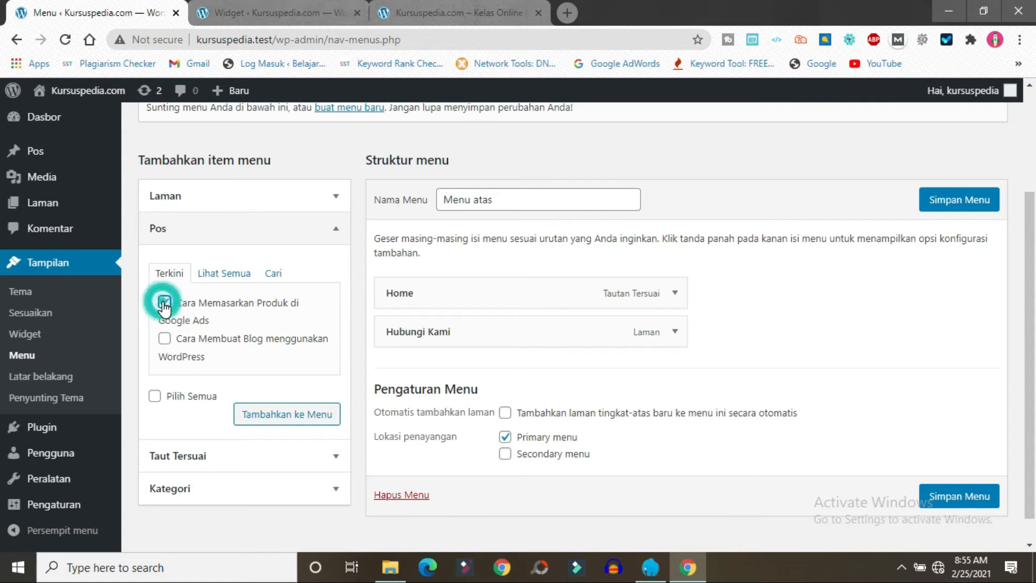
click(283, 424)
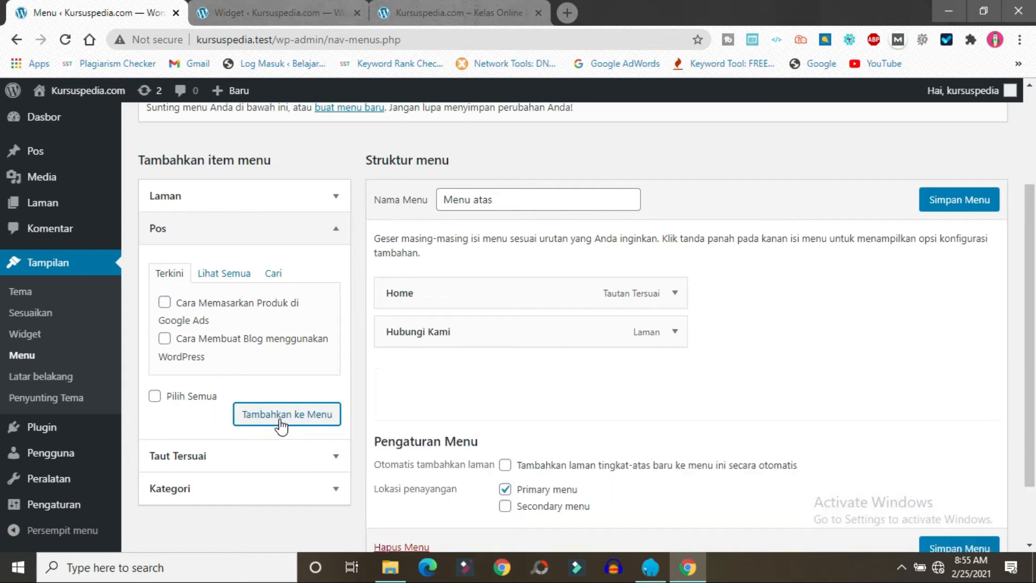
Step: Set the navigation label of the added Google Ads post item to "Tutorial Google Ads"
click(678, 377)
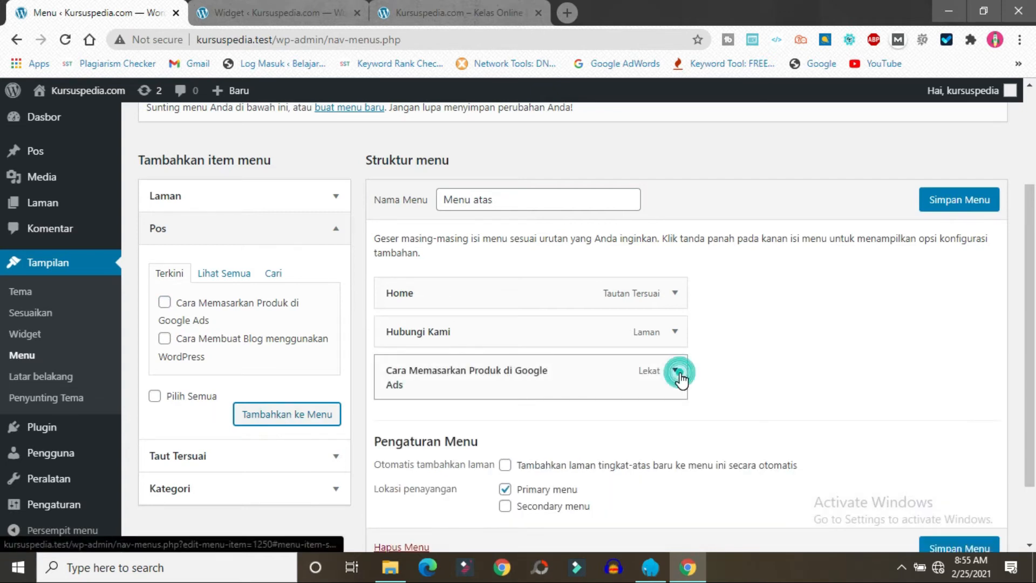
click(583, 435)
key(BackSpace)
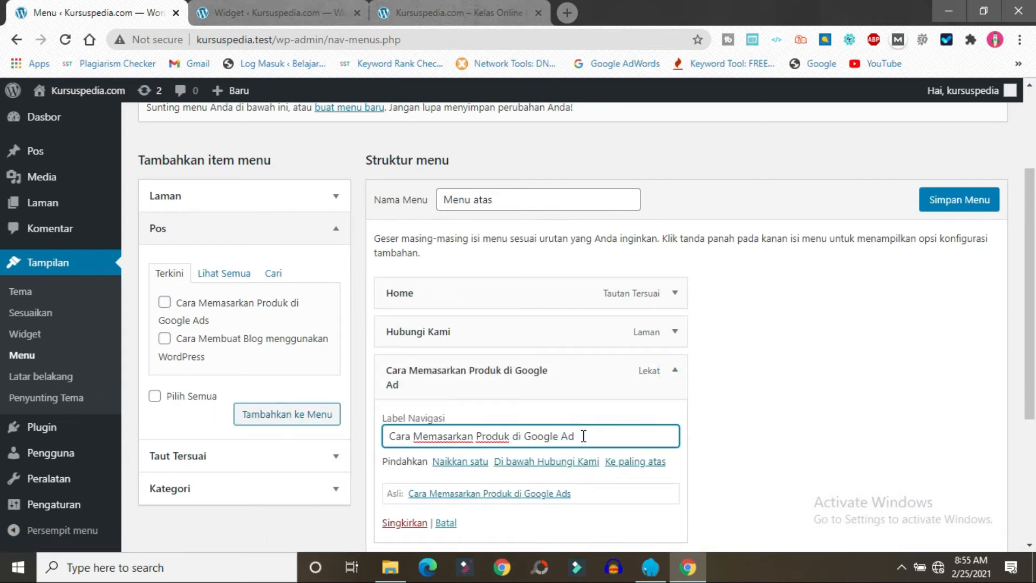
key(BackSpace)
key(BackSpace)
key(BackSpace)
key(BackSpace)
key(BackSpace)
key(BackSpace)
key(BackSpace)
key(BackSpace)
key(BackSpace)
key(BackSpace)
key(BackSpace)
key(BackSpace)
key(BackSpace)
key(BackSpace)
key(BackSpace)
key(BackSpace)
key(BackSpace)
key(BackSpace)
key(BackSpace)
key(BackSpace)
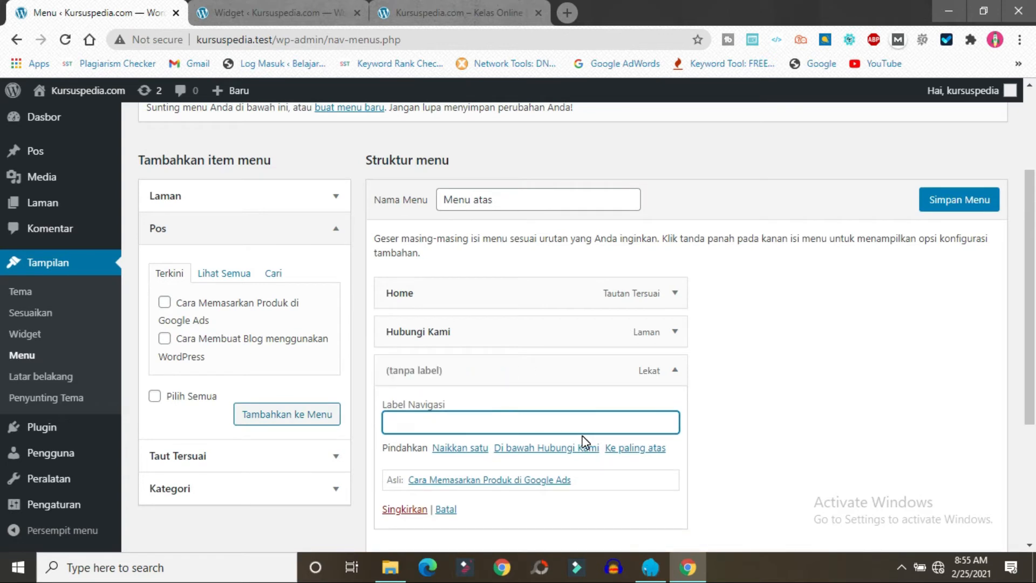
text(Tutorial)
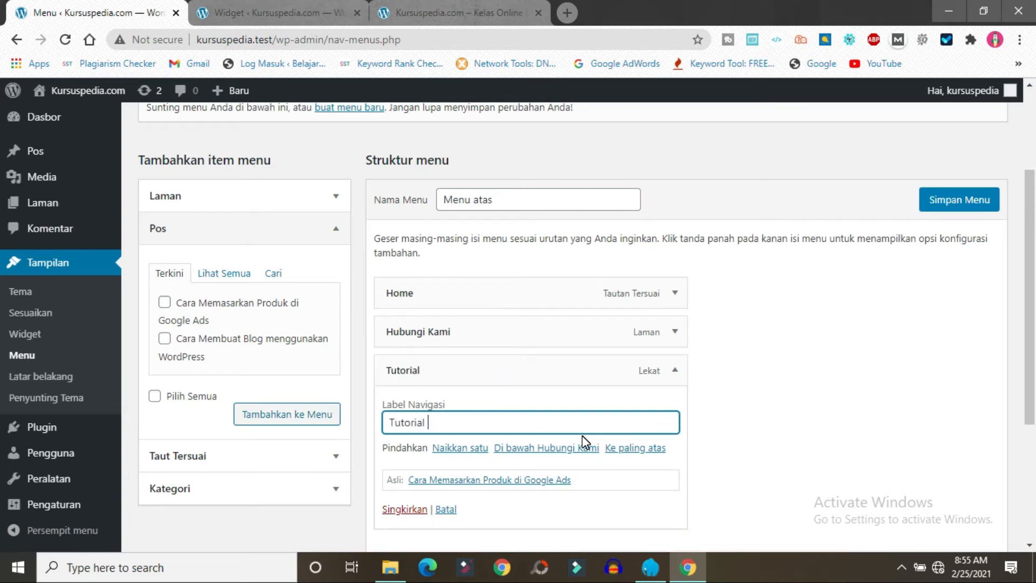
text( Google A)
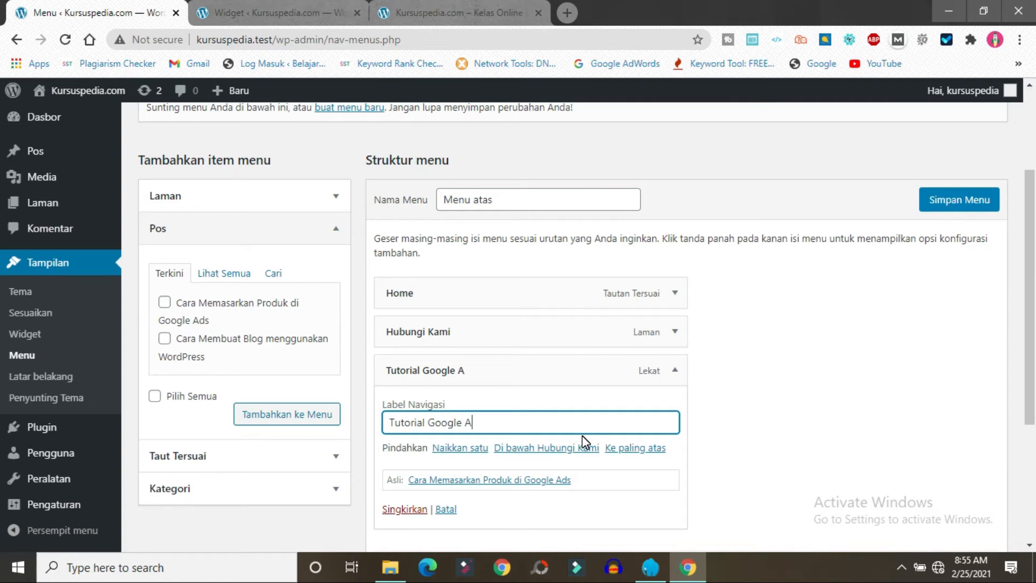
text(ds)
Step: Save the menu and test the Tutorial Google Ads link from the header of the reloaded home page
click(963, 200)
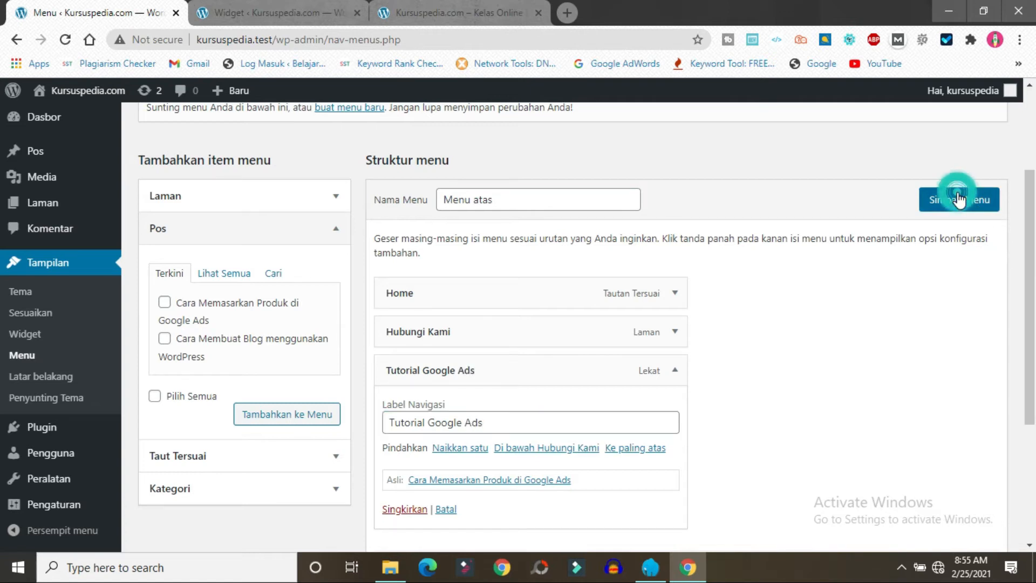
click(494, 11)
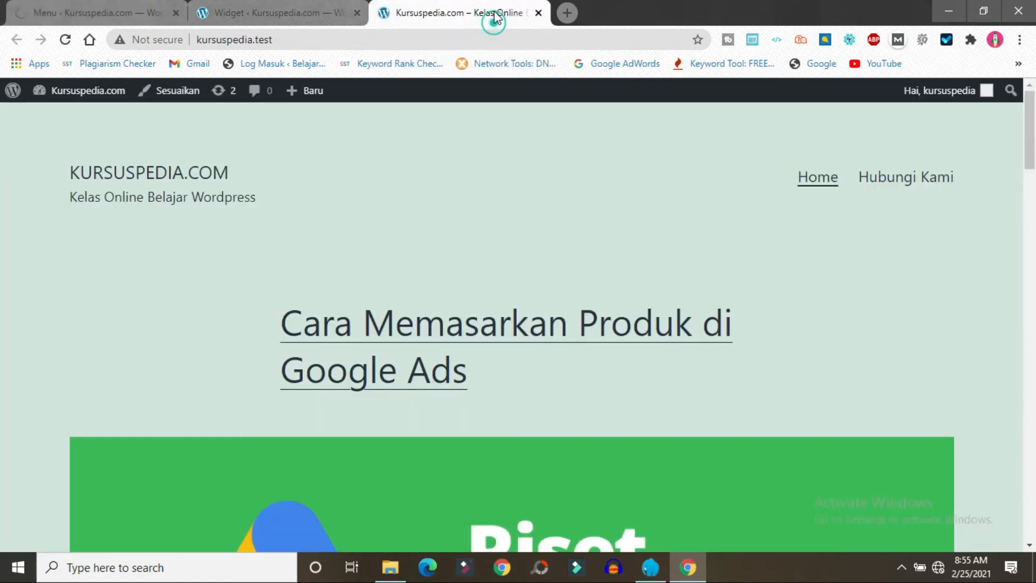
click(64, 42)
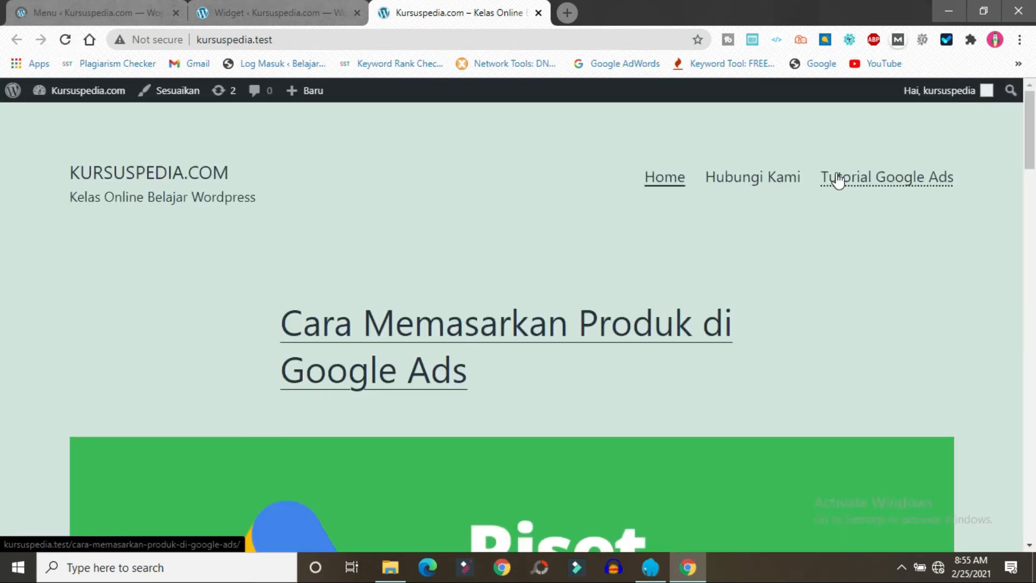
click(870, 175)
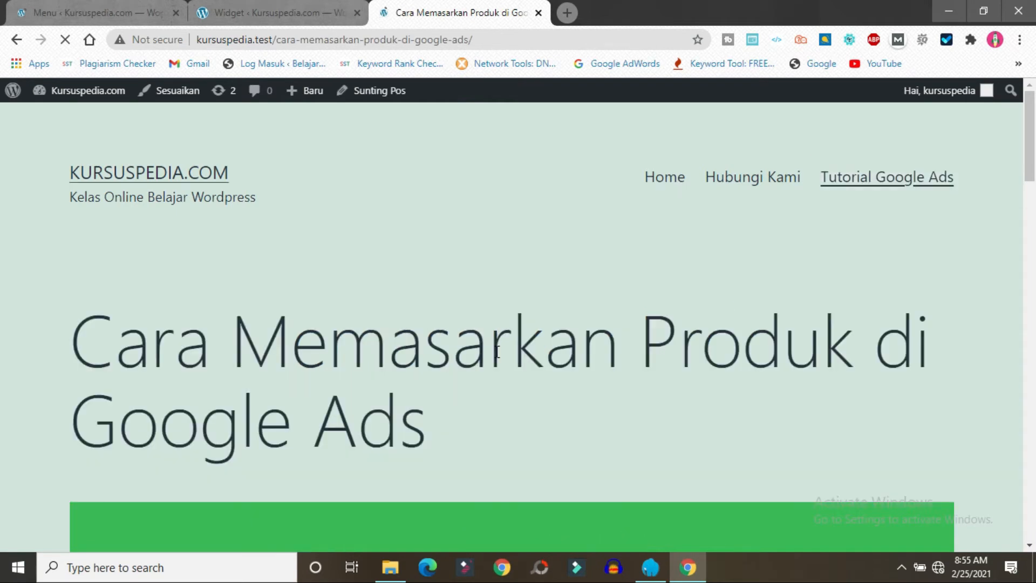
scroll(2, 127, down, 10)
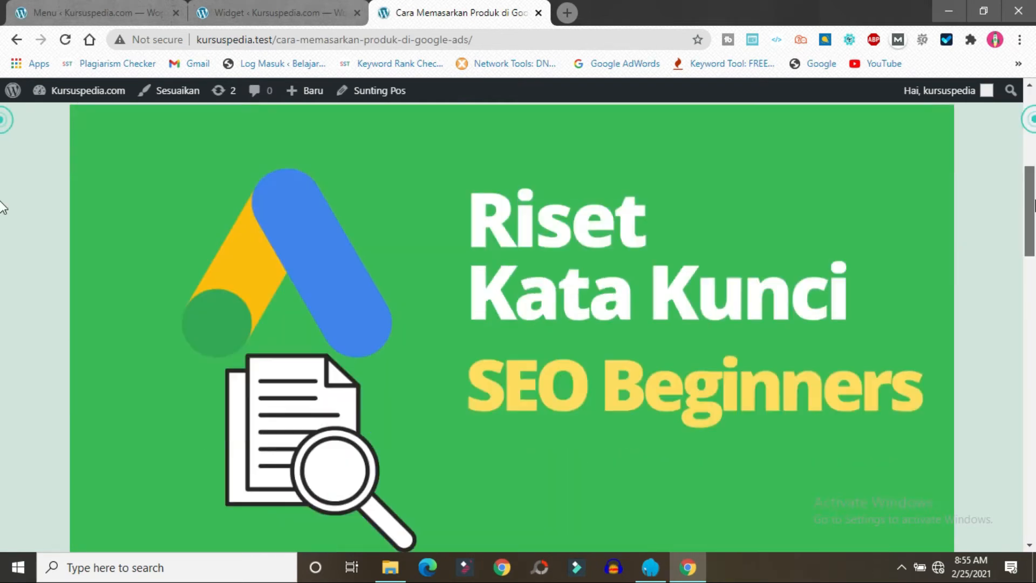
scroll(1, 204, up, 10)
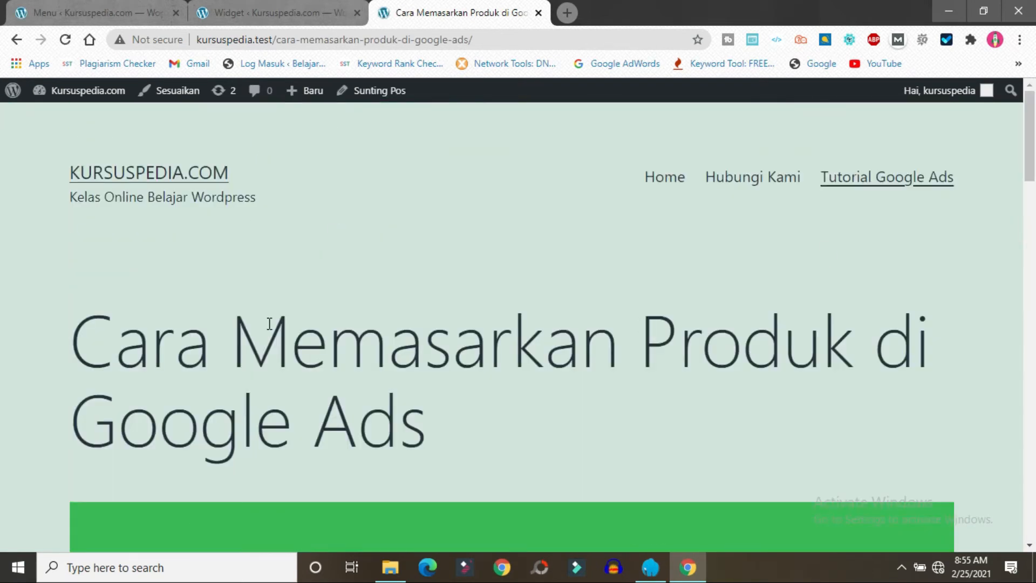
Step: Check the title of the opened post and examine the URL and link text fields for a custom menu link
drag(243, 335, 684, 430)
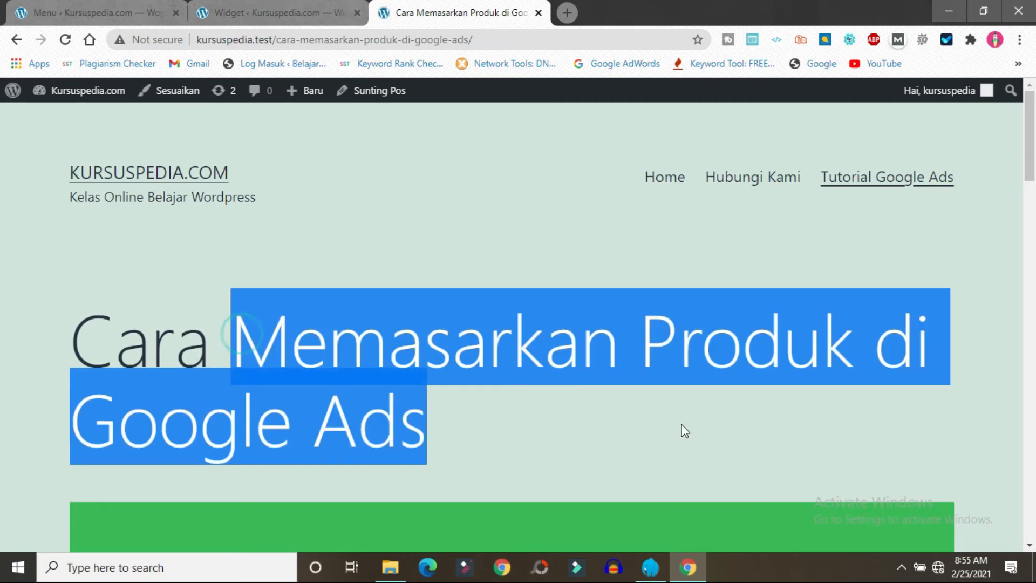
click(743, 349)
click(146, 13)
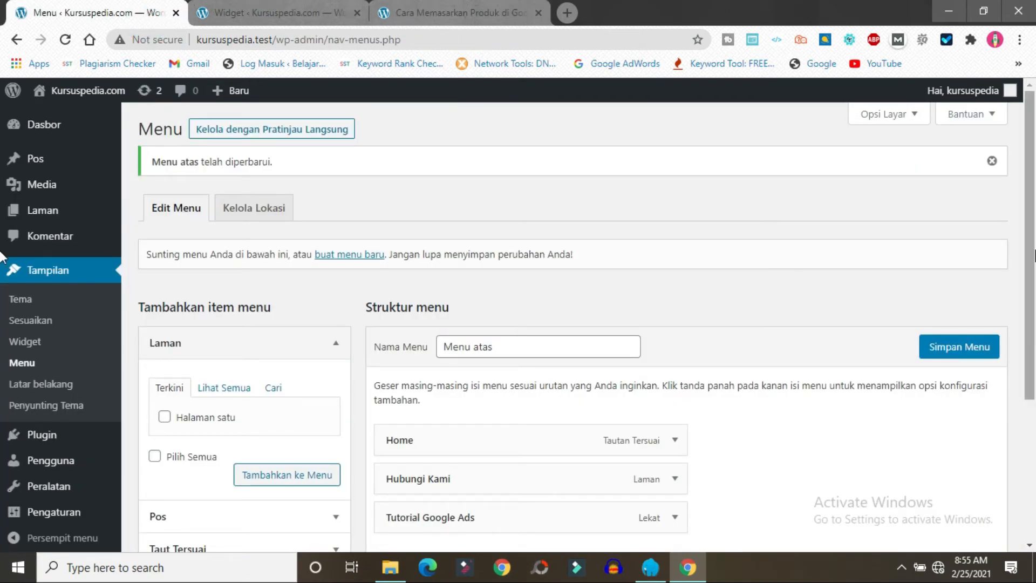
scroll(593, 323, down, 4)
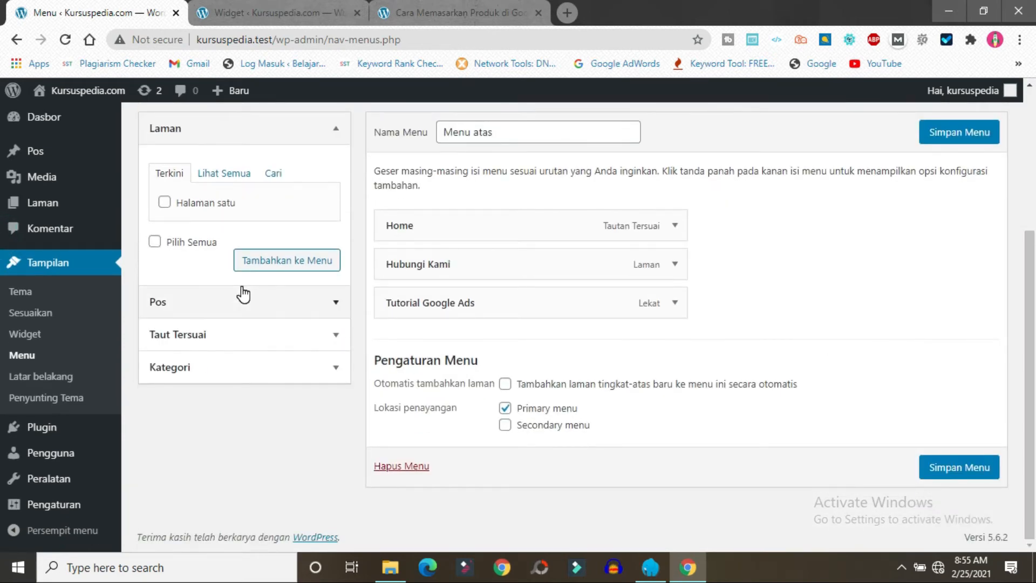
click(189, 341)
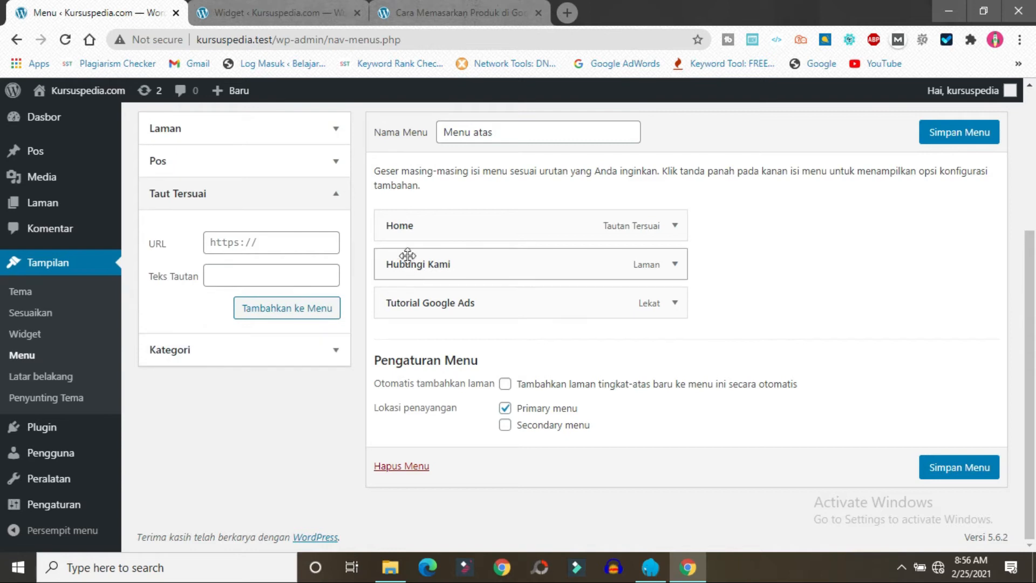
click(281, 244)
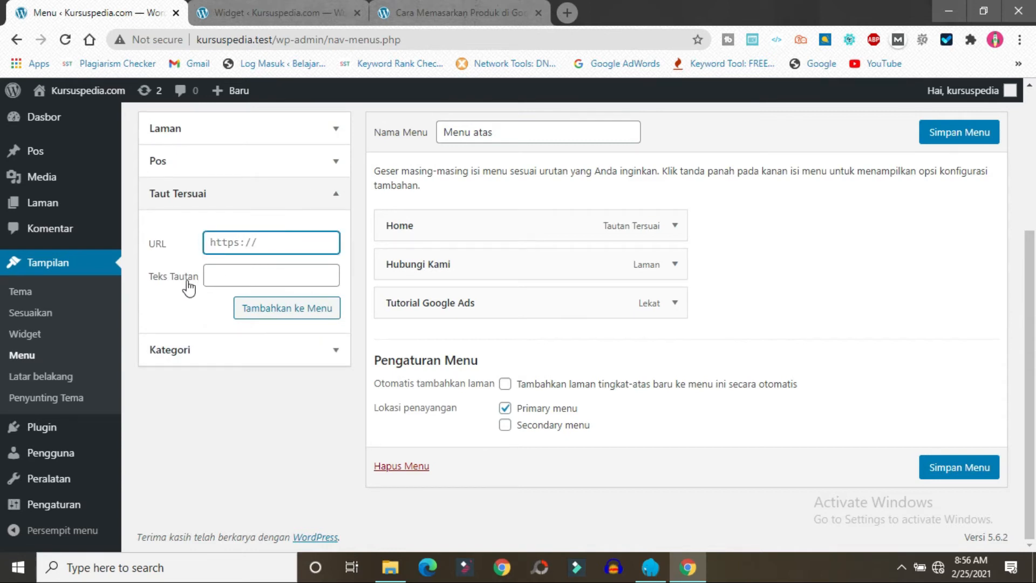
click(235, 276)
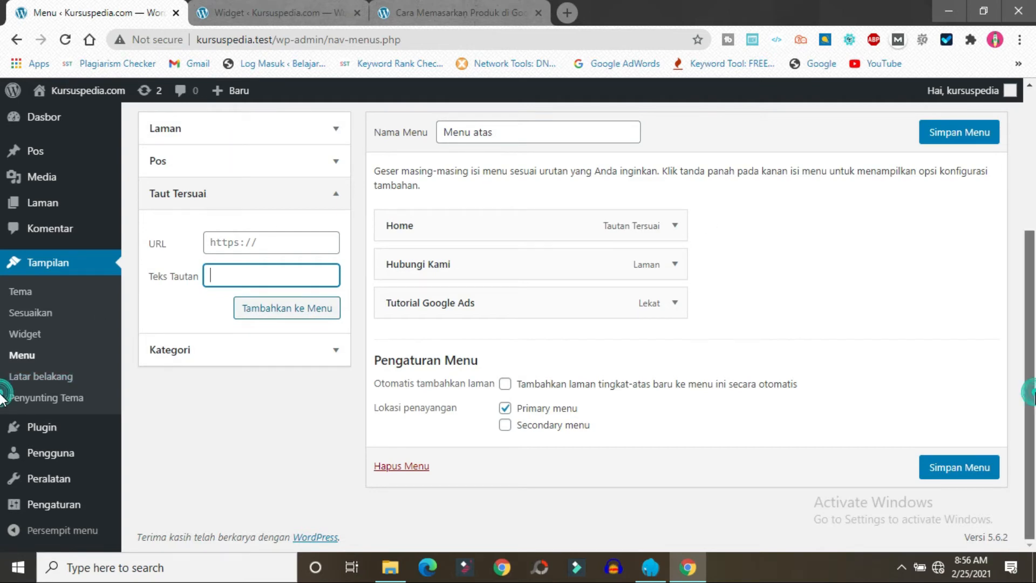
Step: Look over the menu items in the live site's header and compare them with the structure of Menu atas
scroll(862, 340, up, 2)
click(410, 11)
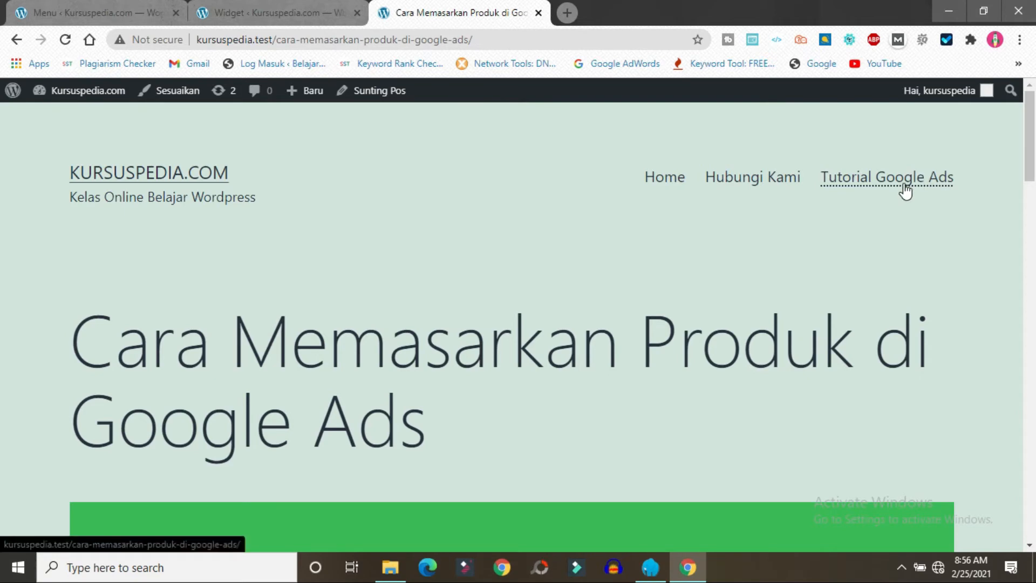
click(97, 5)
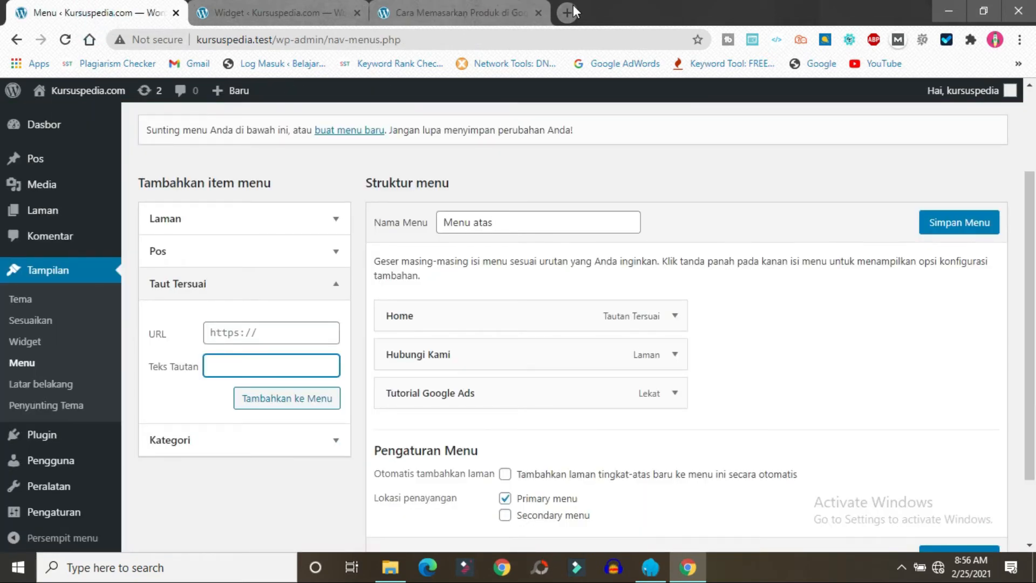
click(404, 5)
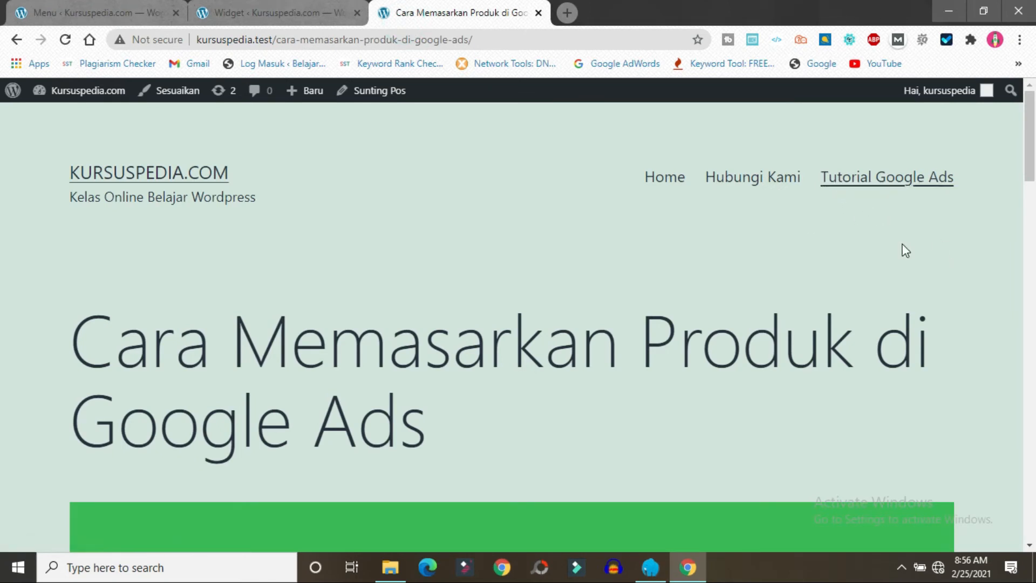
Step: Add the post "Cara Membuat Blog menggunakan WordPress" to the structure of Menu atas
click(59, 13)
scroll(410, 302, down, 1)
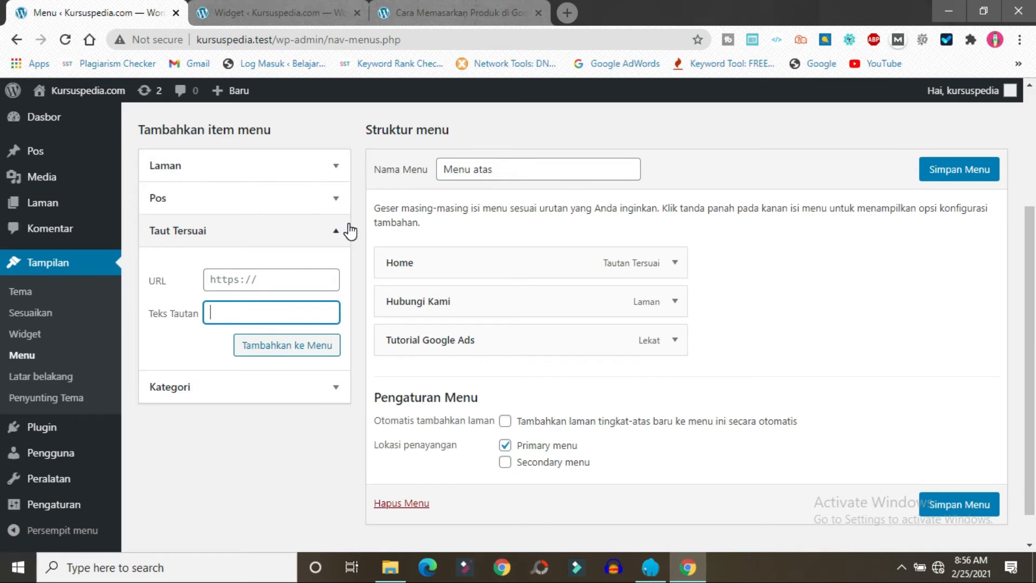
click(299, 201)
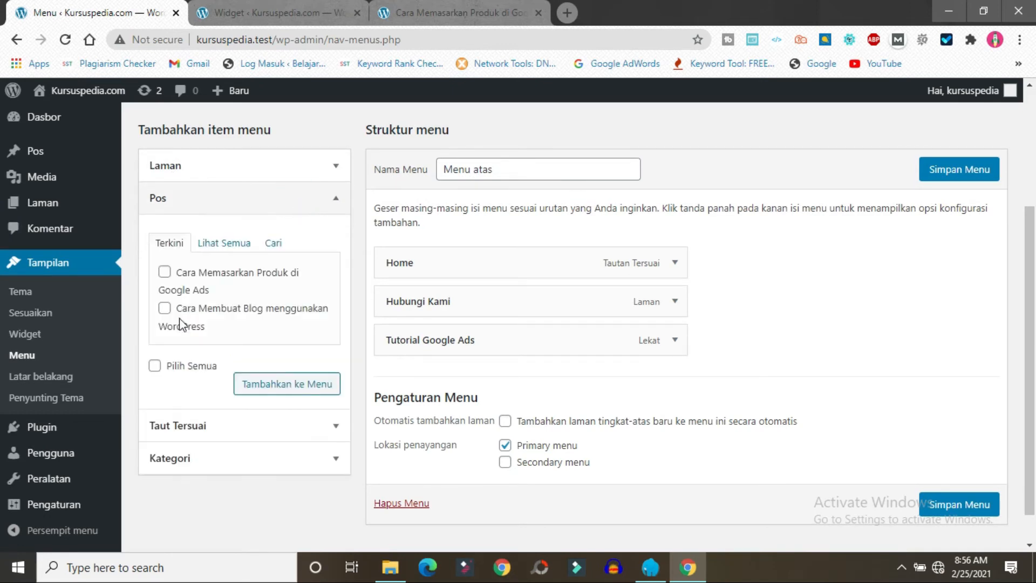
click(165, 310)
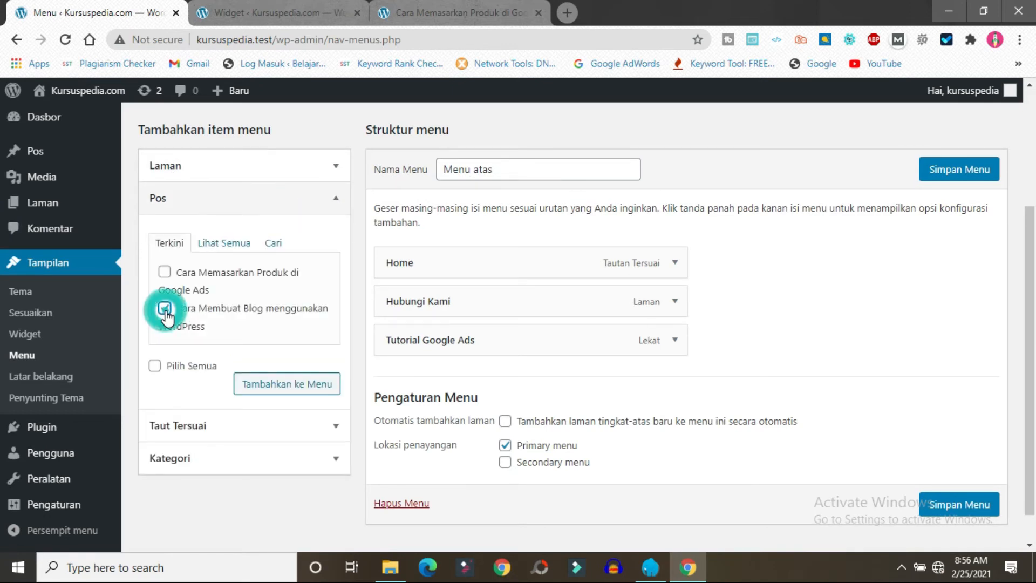
click(267, 388)
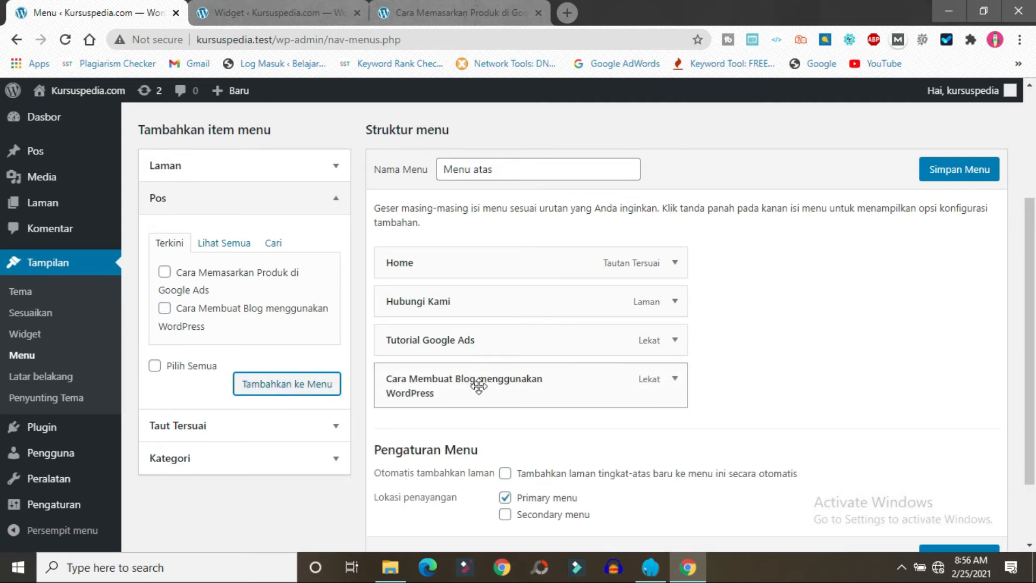
Step: Shorten the navigation label of the added WordPress blog post item to "Cara Membuat Blog"
click(674, 379)
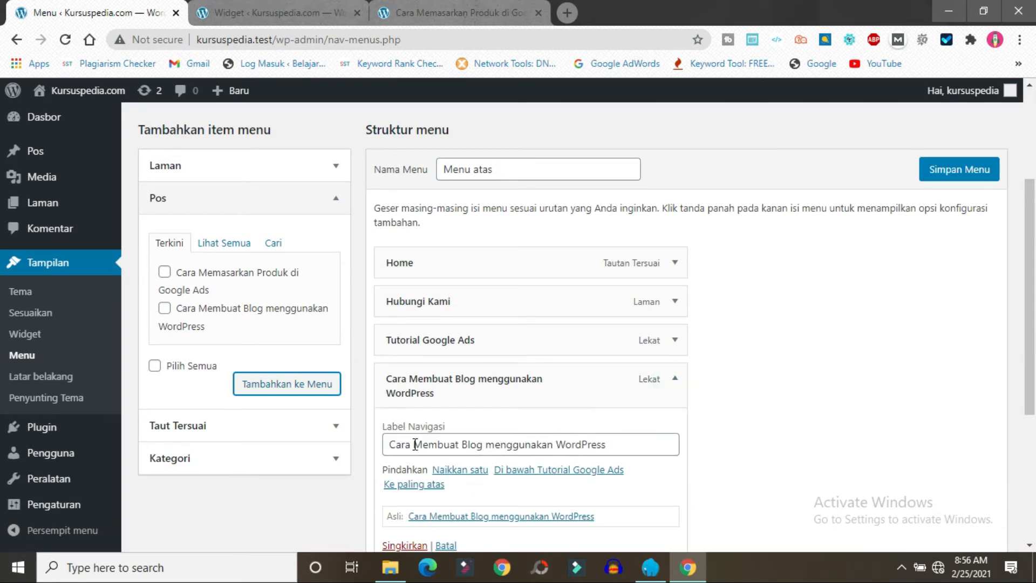
click(417, 444)
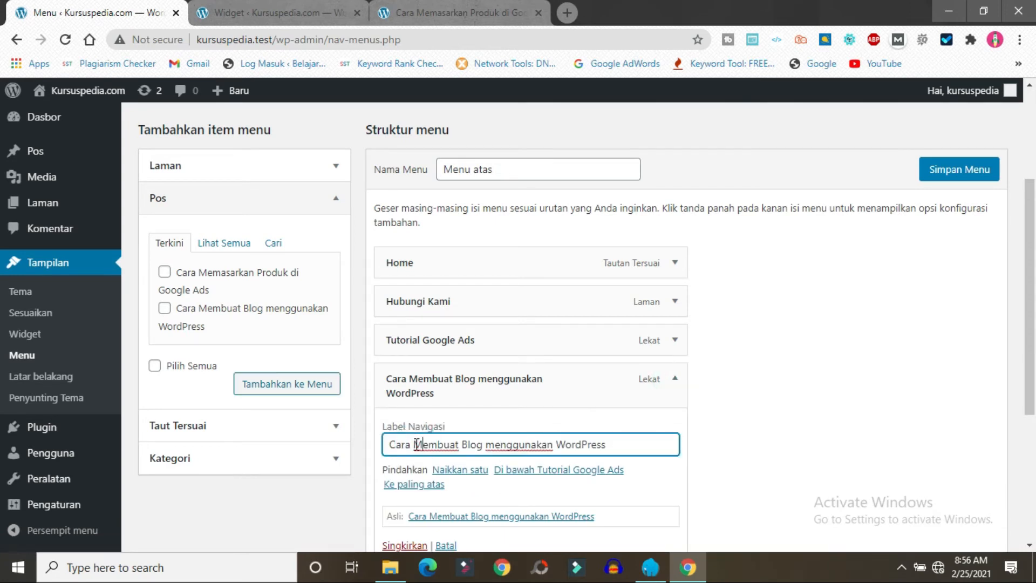
key(ctrl+Right)
key(ctrl+Right)
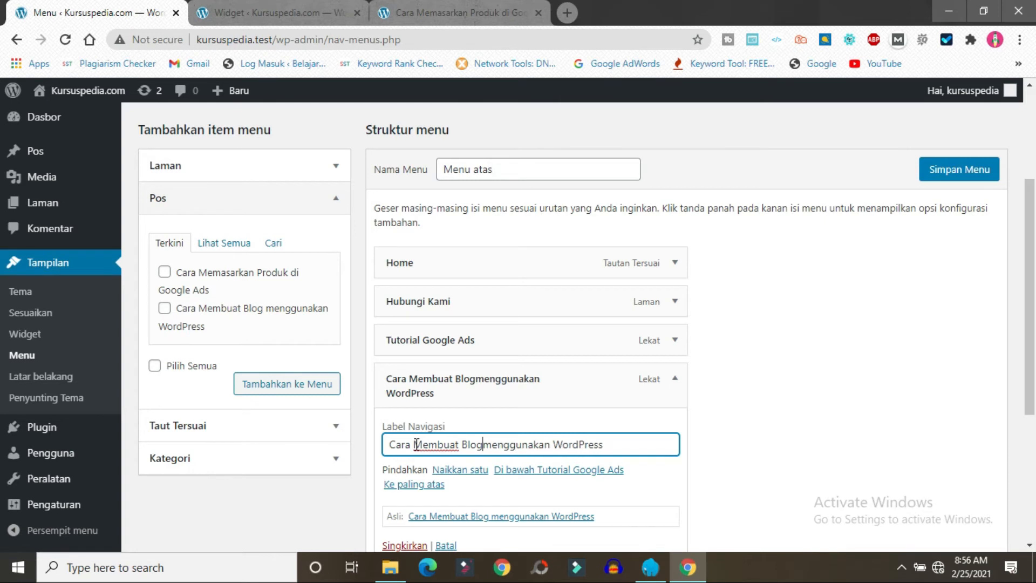
key(Delete)
key(Delete)
key(Delete)
key(Delete)
key(Delete)
key(Delete)
key(Delete)
key(Delete)
key(Delete)
key(Delete)
key(Delete)
key(Delete)
key(Delete)
key(Delete)
key(Delete)
key(Delete)
key(Delete)
key(Delete)
key(Delete)
key(Delete)
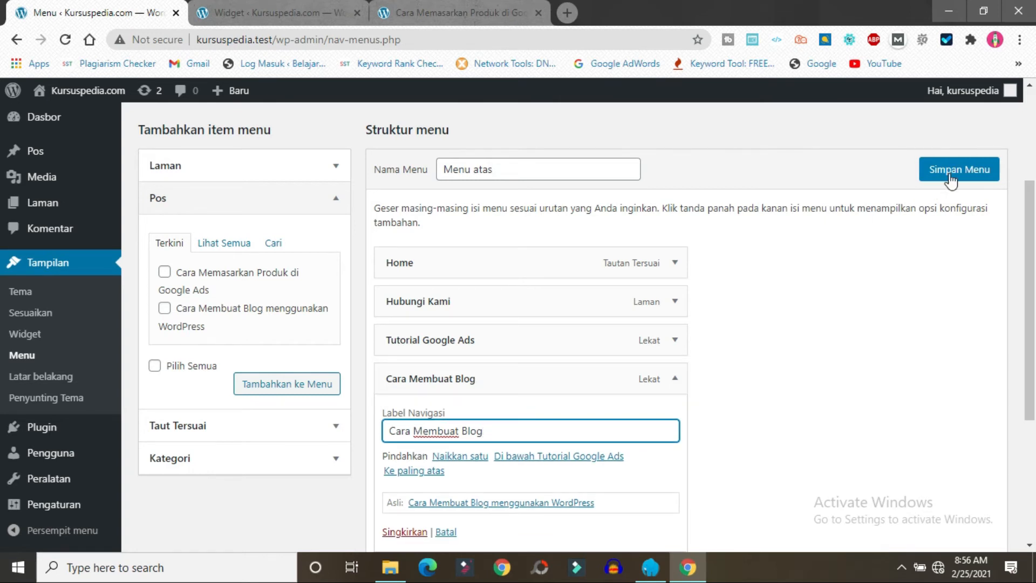
Step: Save the menu and reload the live post page to check the Cara Membuat Blog item in its header
click(951, 181)
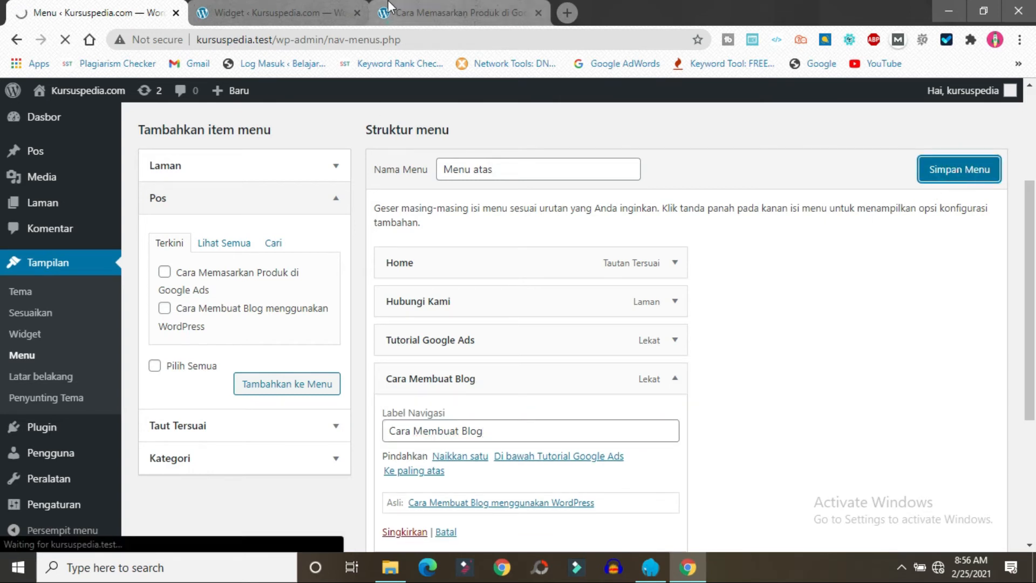
click(389, 7)
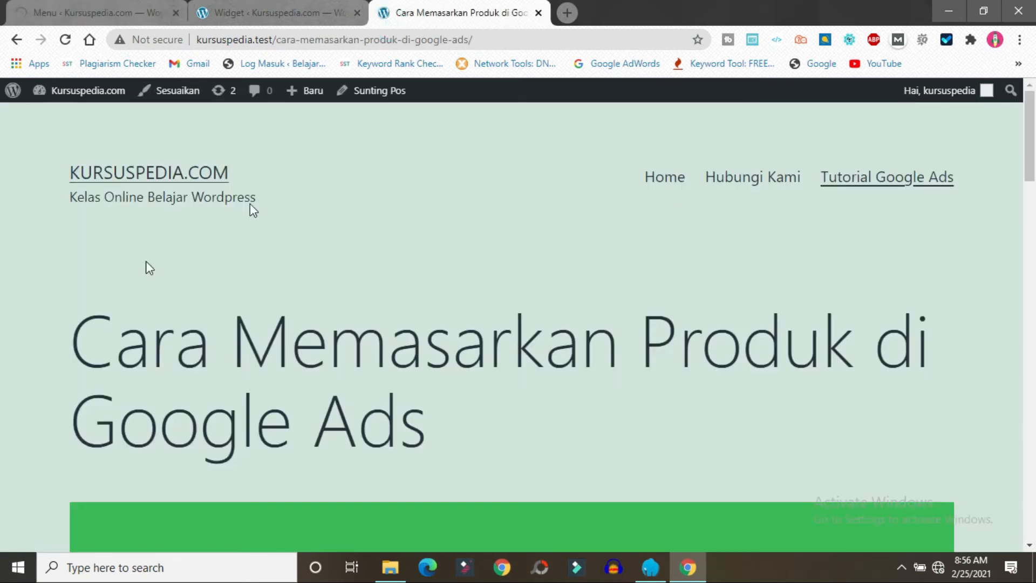
click(65, 40)
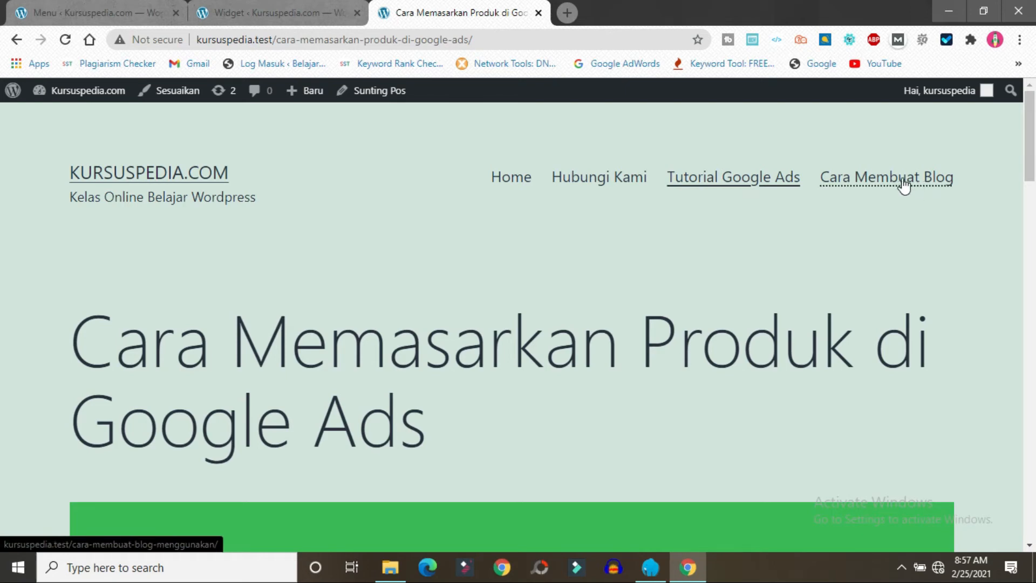
Step: Nest the Cara Membuat Blog item as a sub item under Tutorial Google Ads in the menu structure
click(44, 6)
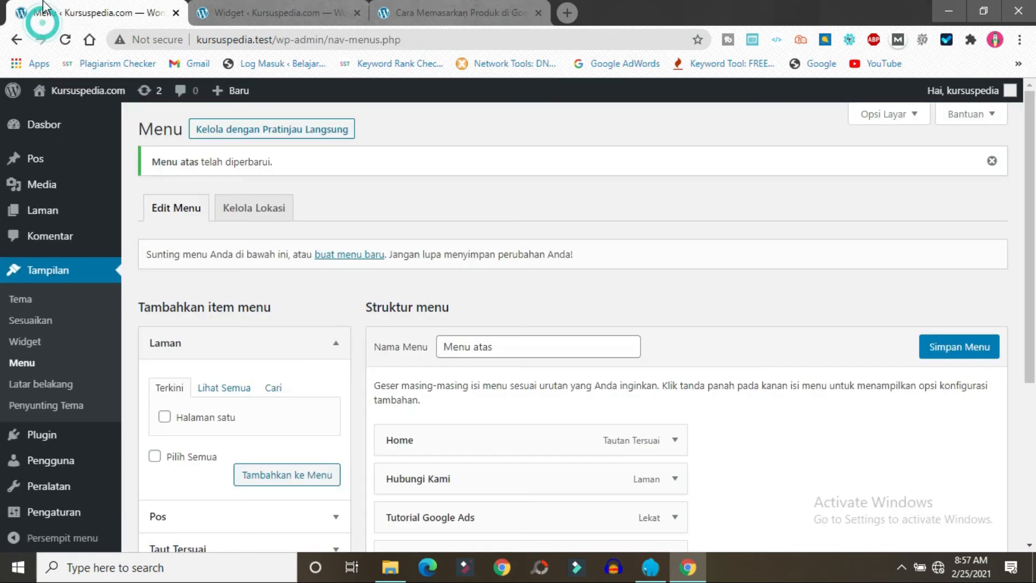
scroll(1030, 216, down, 4)
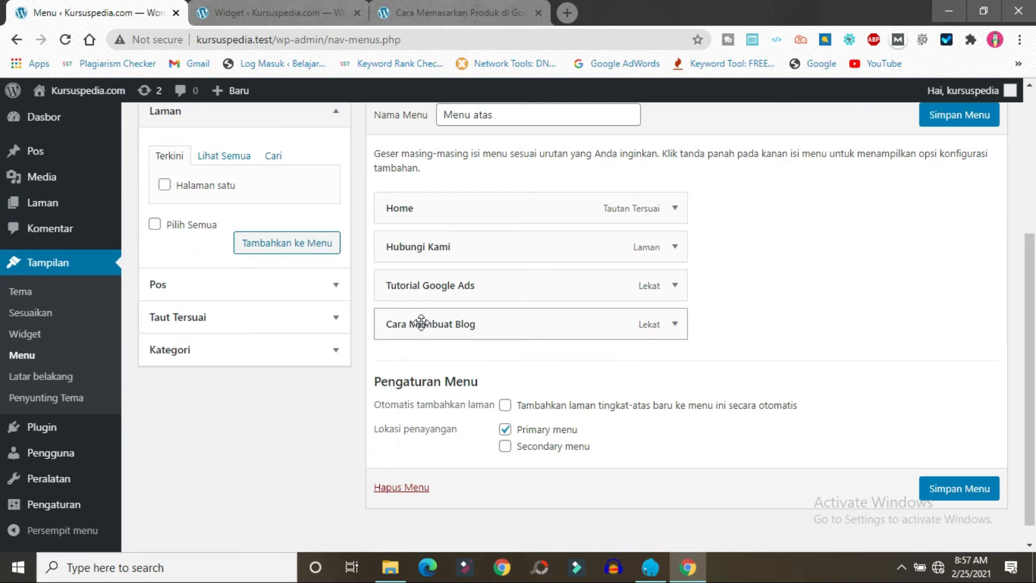
drag(419, 324, 447, 338)
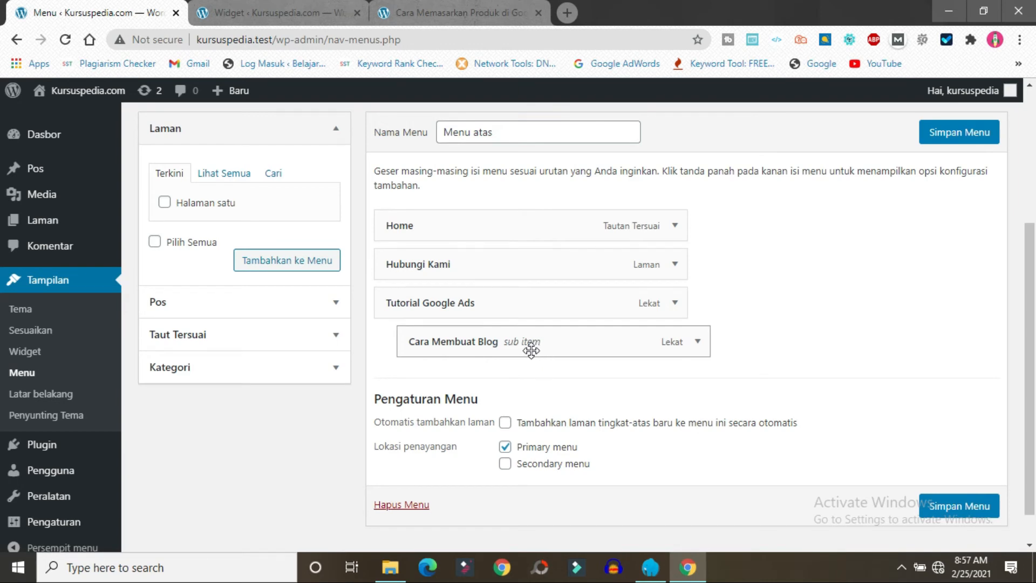
Step: Save the menu and reload the live post page to inspect the submenu under Tutorial Google Ads
click(958, 512)
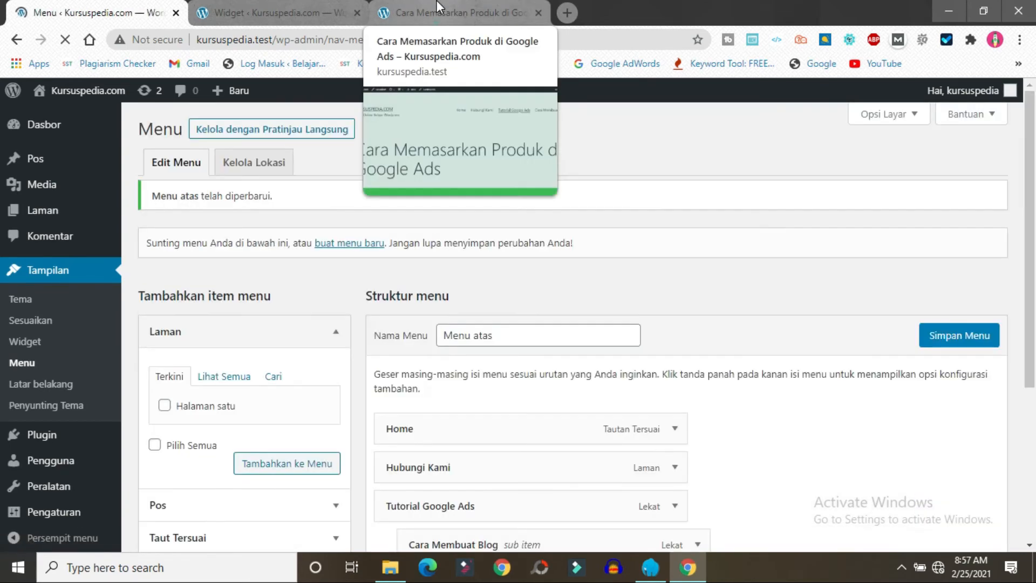
click(436, 7)
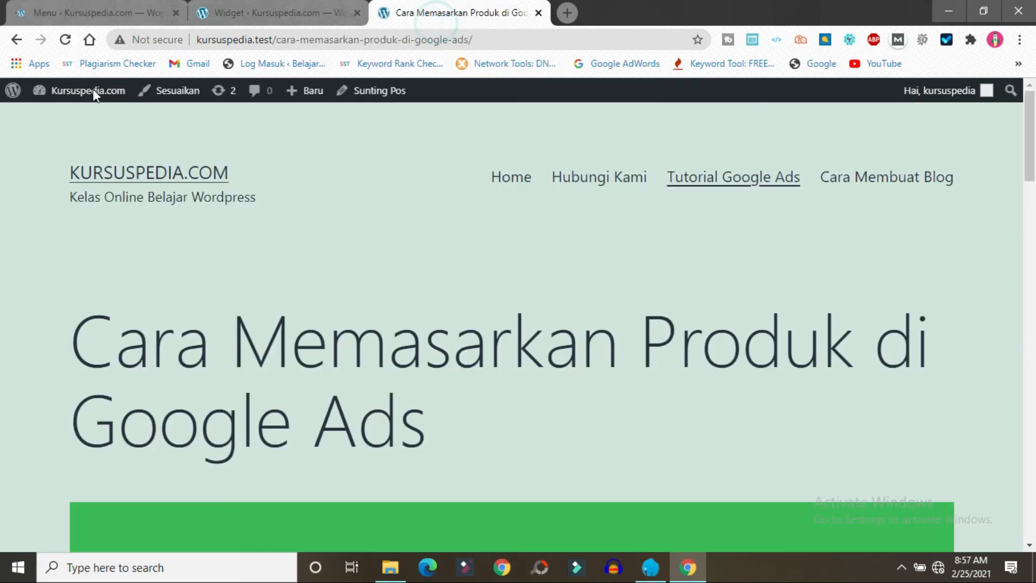
click(65, 38)
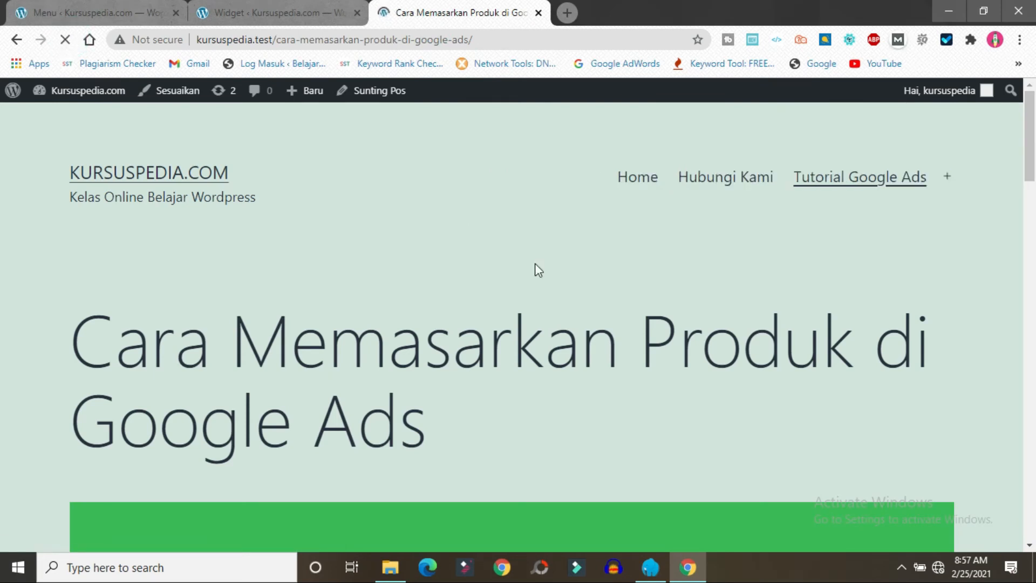
mouse_move(904, 183)
mouse_move(867, 193)
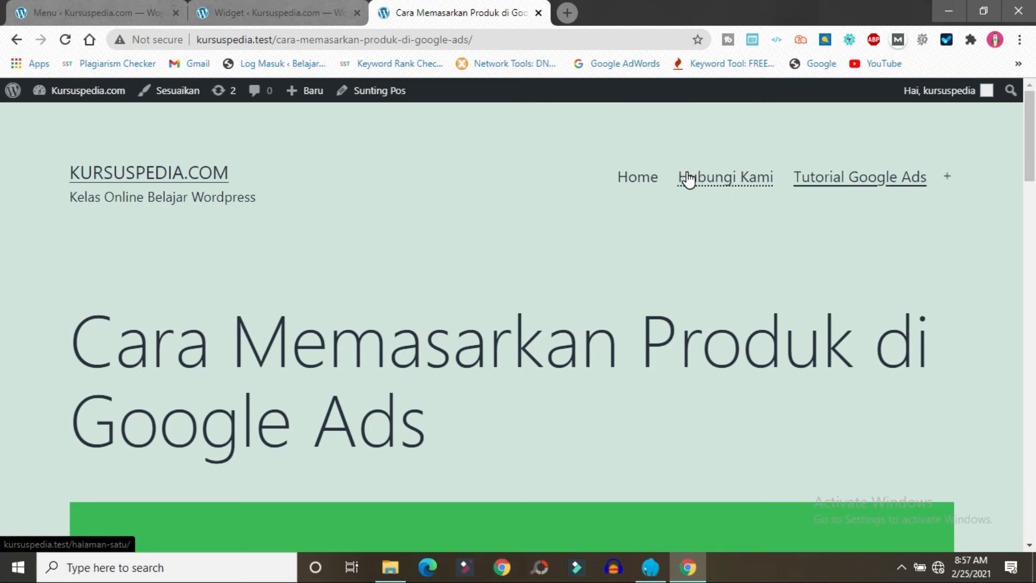
mouse_move(934, 189)
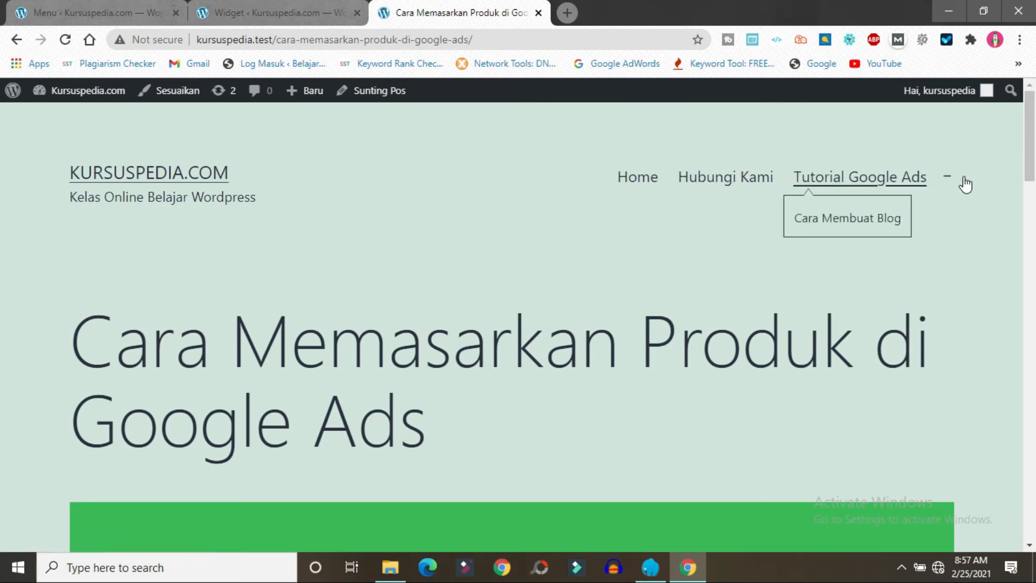
Step: Move the Hubungi Kami item to the end of the menu structure as a top-level item below Cara Membuat Blog
click(89, 15)
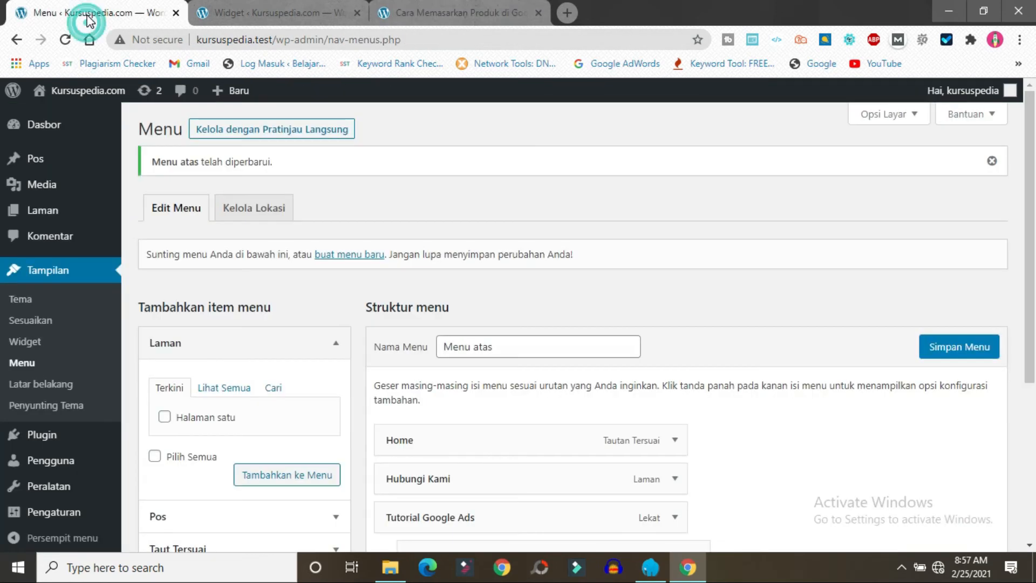
scroll(706, 337, down, 3)
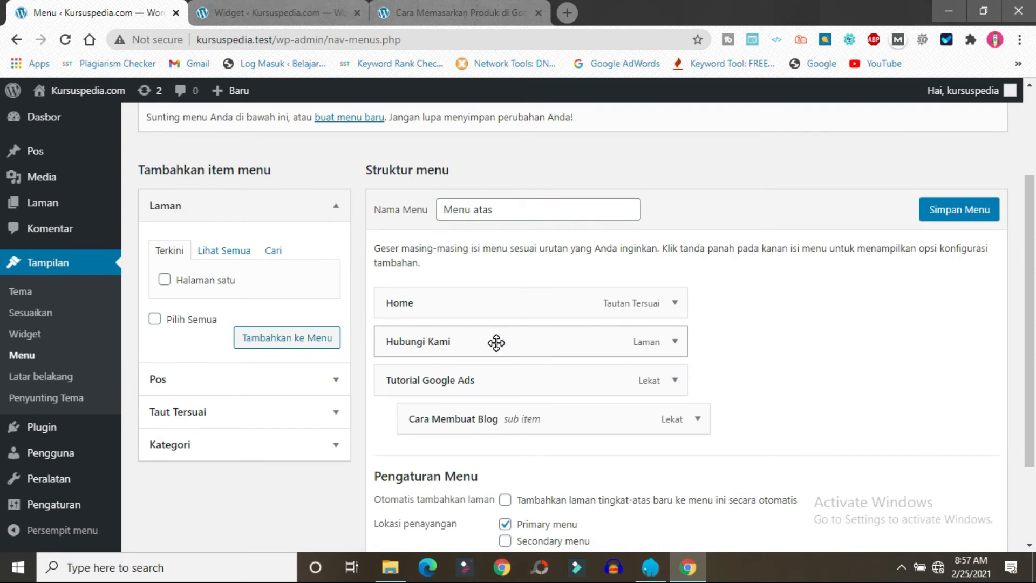
drag(493, 348, 495, 424)
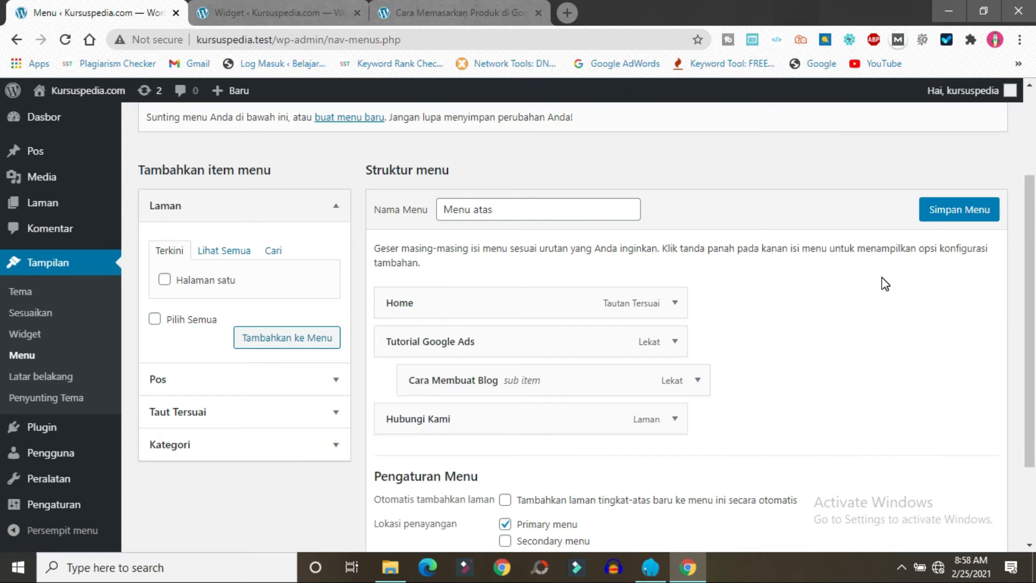
Step: Save the reordered menu, check its item order on the reloaded live post page, and return to the menu editor
click(943, 219)
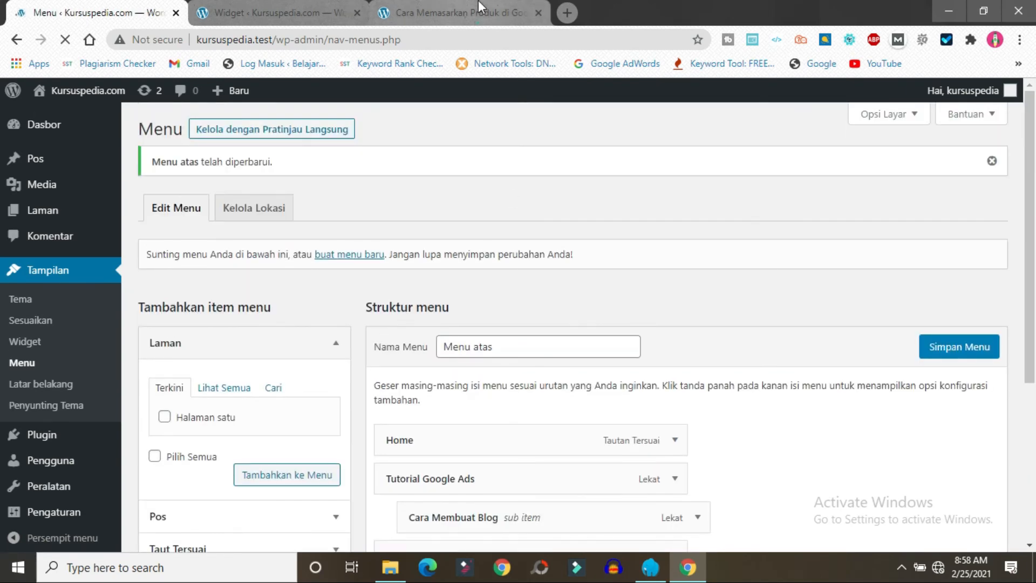
click(479, 7)
click(66, 41)
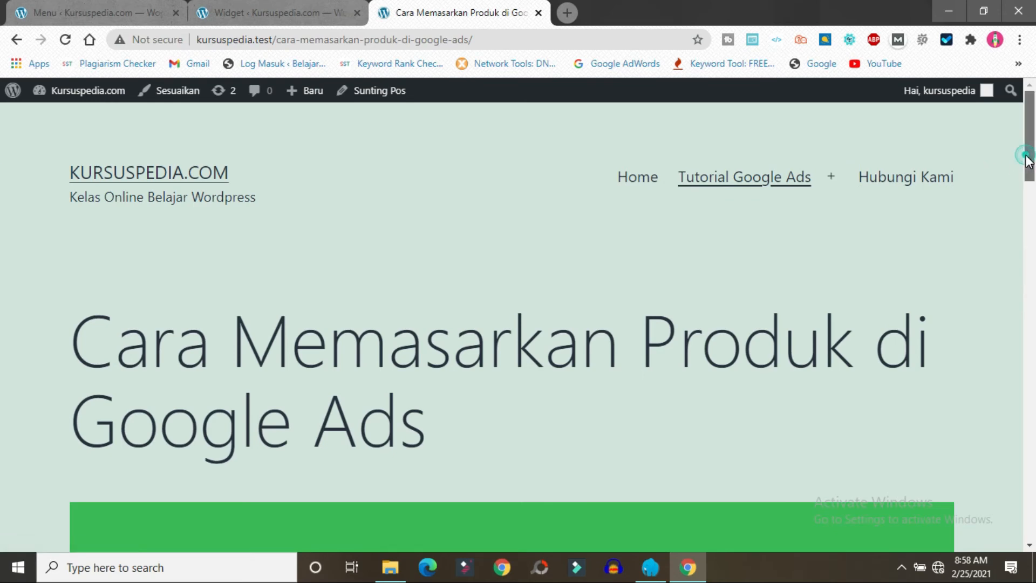
scroll(1027, 162, down, 10)
scroll(3, 411, down, 5)
scroll(4, 478, up, 20)
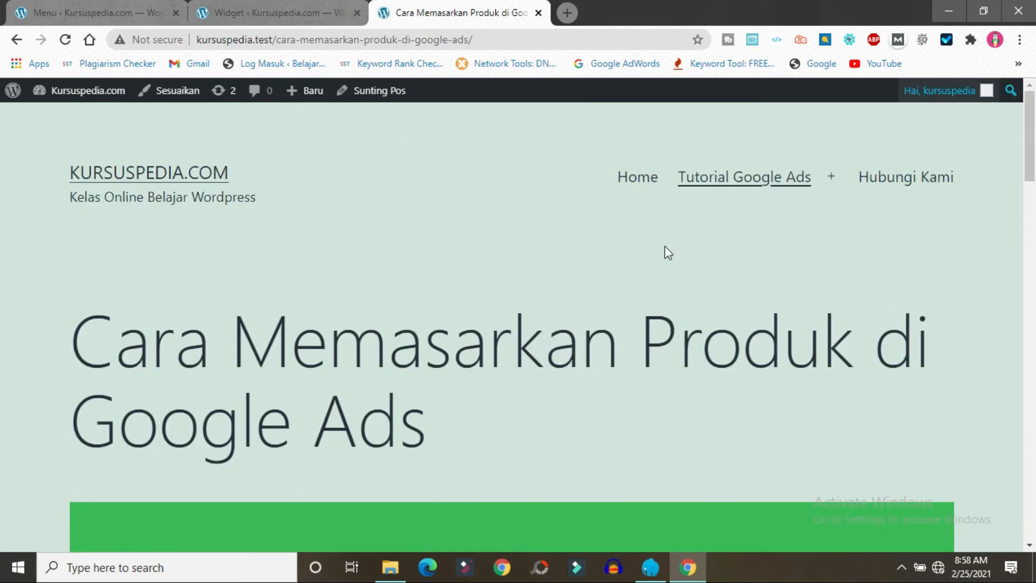
mouse_move(734, 181)
click(26, 12)
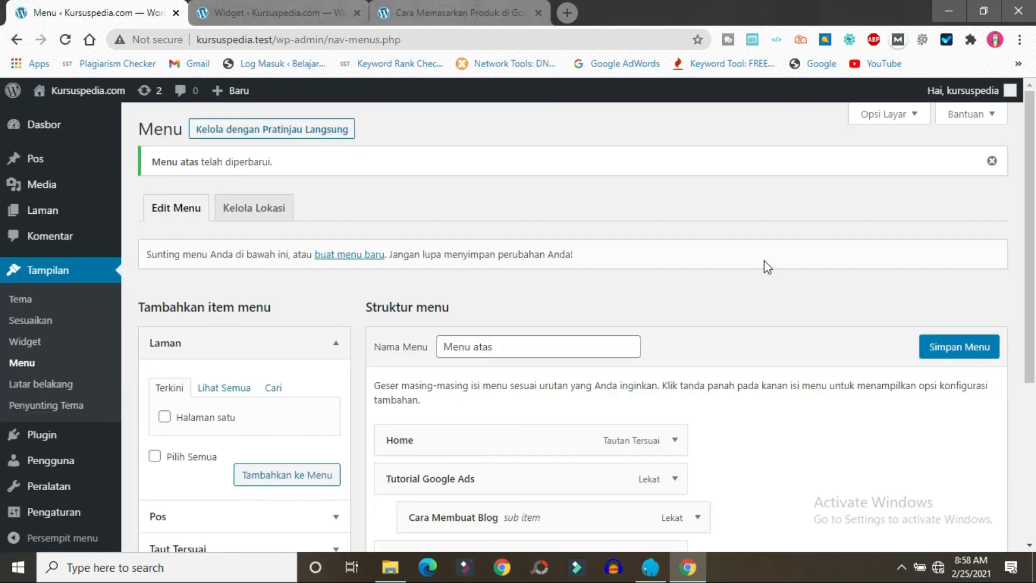
Step: Assign Menu atas to the theme's Secondary menu location and save the location changes
click(229, 215)
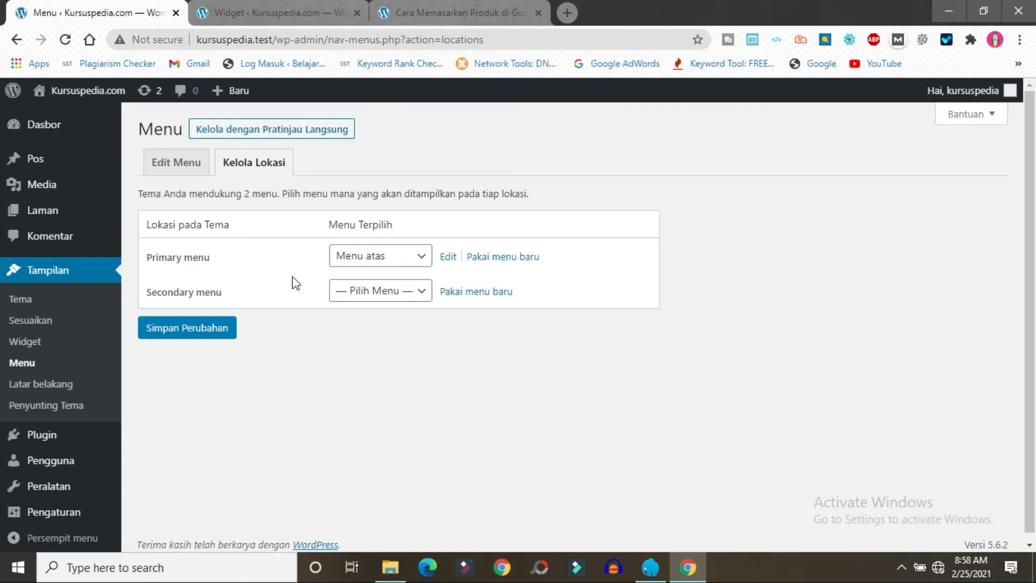
click(395, 291)
click(354, 325)
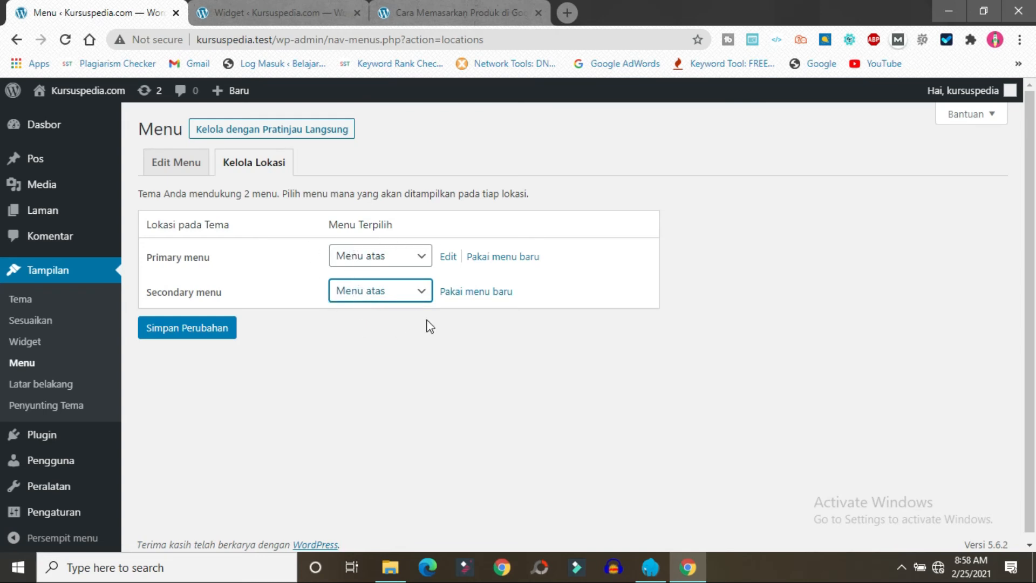
click(177, 329)
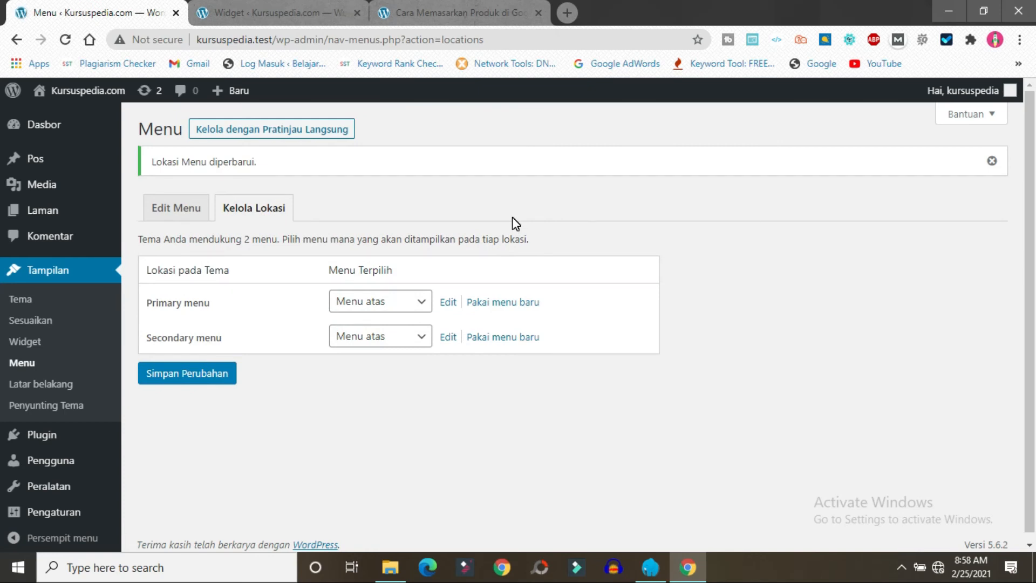
Step: Reload the live post page and inspect its footer for the secondary menu, comparing it with the menu location settings
click(410, 7)
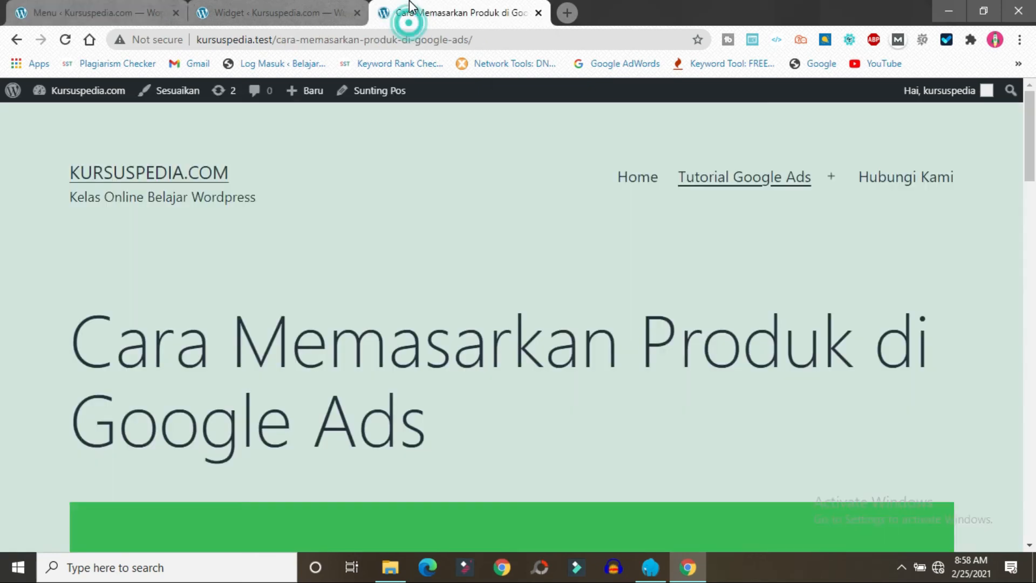
click(66, 43)
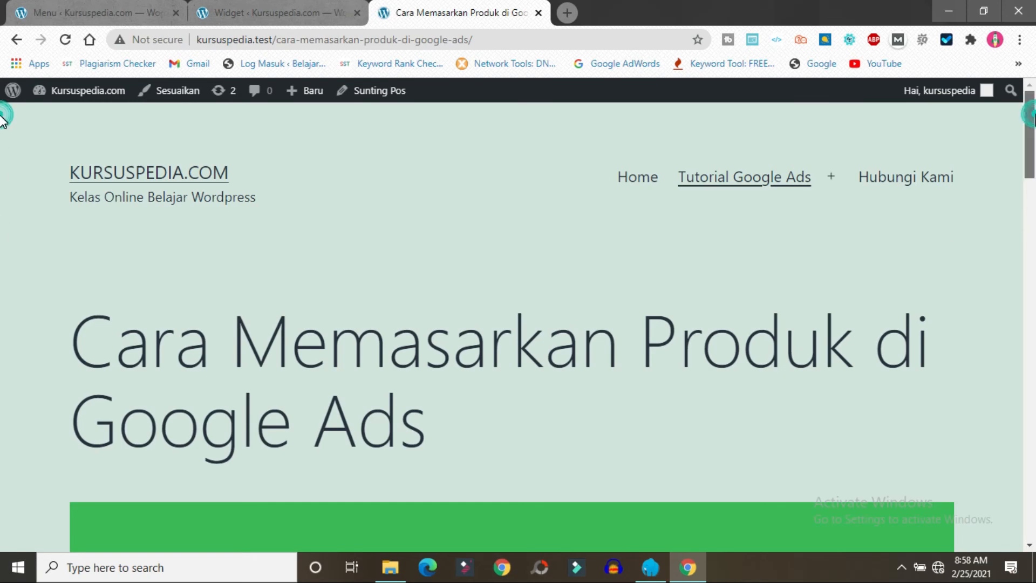
scroll(3, 269, down, 10)
scroll(3, 270, down, 10)
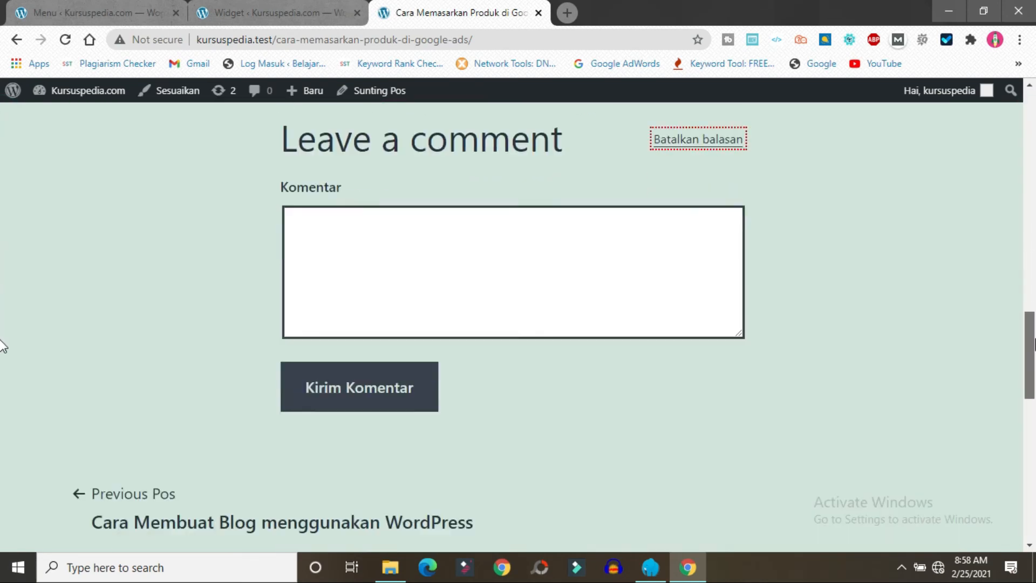
scroll(2, 381, down, 10)
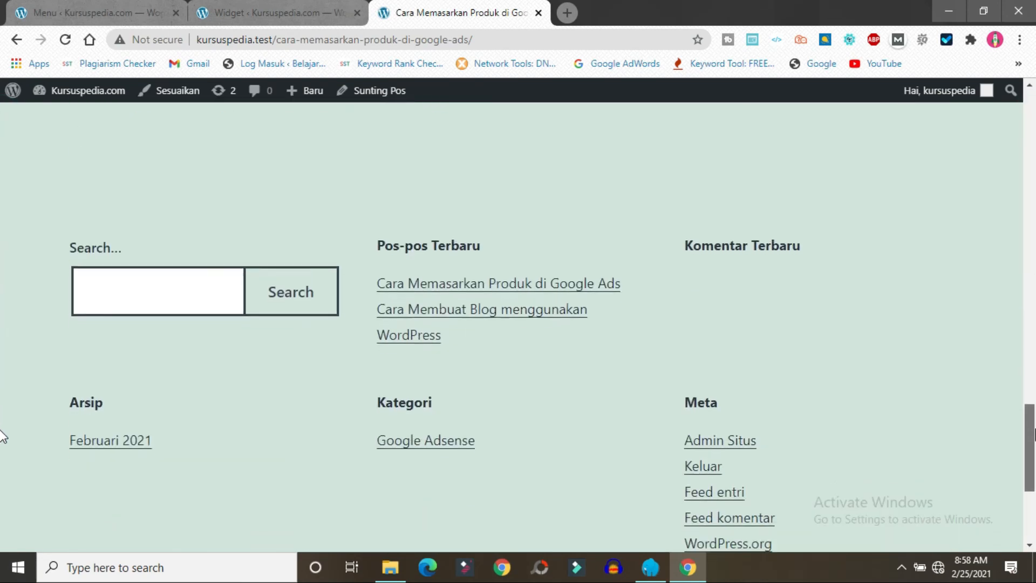
scroll(2, 458, down, 5)
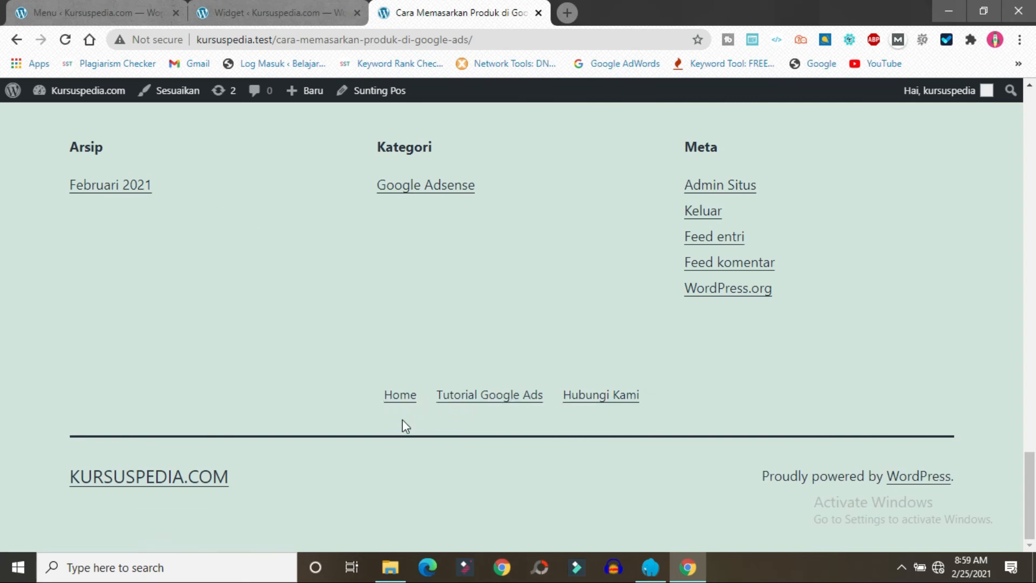
click(65, 12)
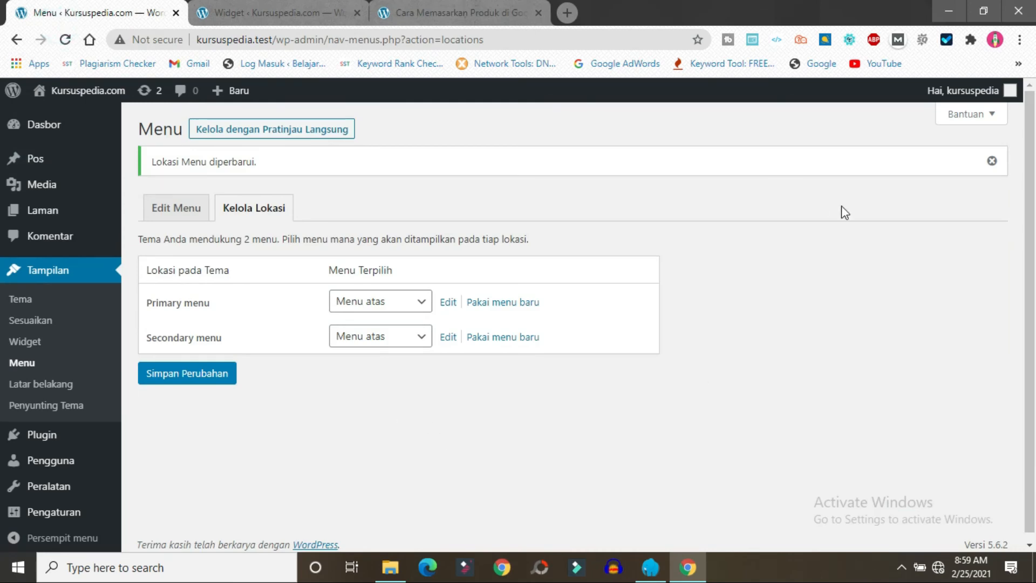
click(446, 13)
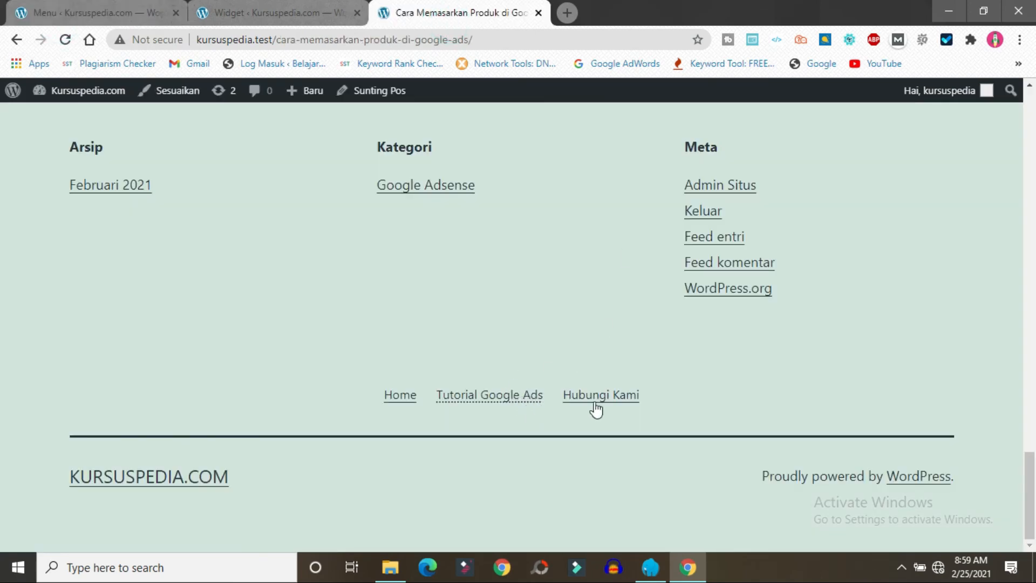
Step: Reset the Secondary menu location to the empty "Pilih Menu" option and save the location changes
click(20, 13)
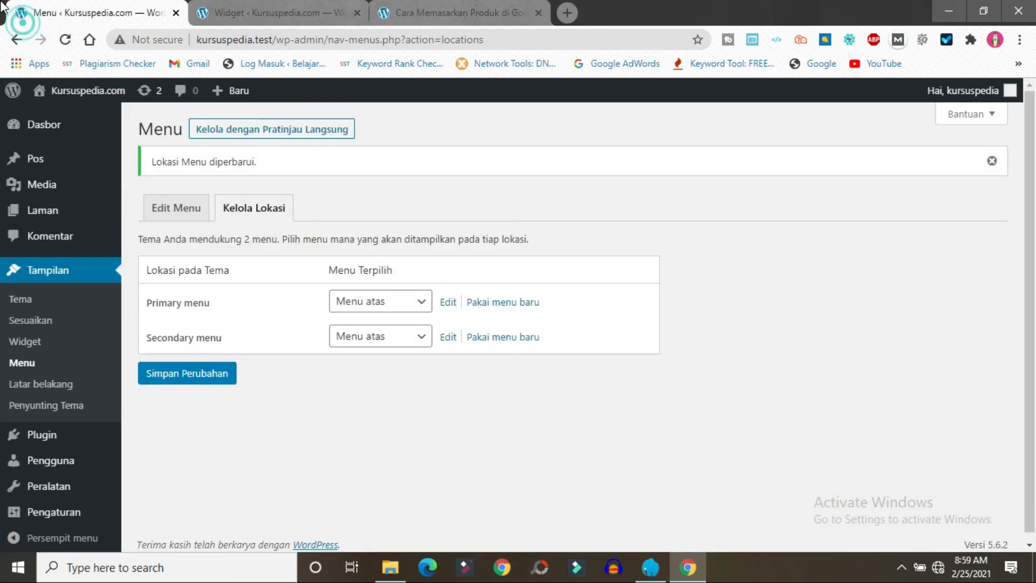
click(407, 343)
click(353, 358)
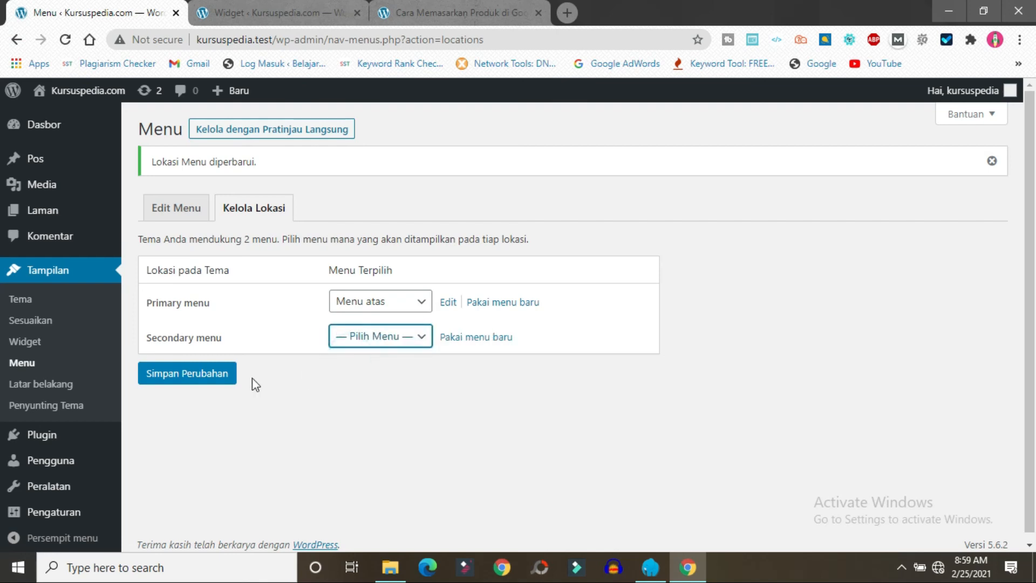
click(195, 374)
Step: Reload the live post page and check the menus in its footer and header against the saved location settings
click(463, 10)
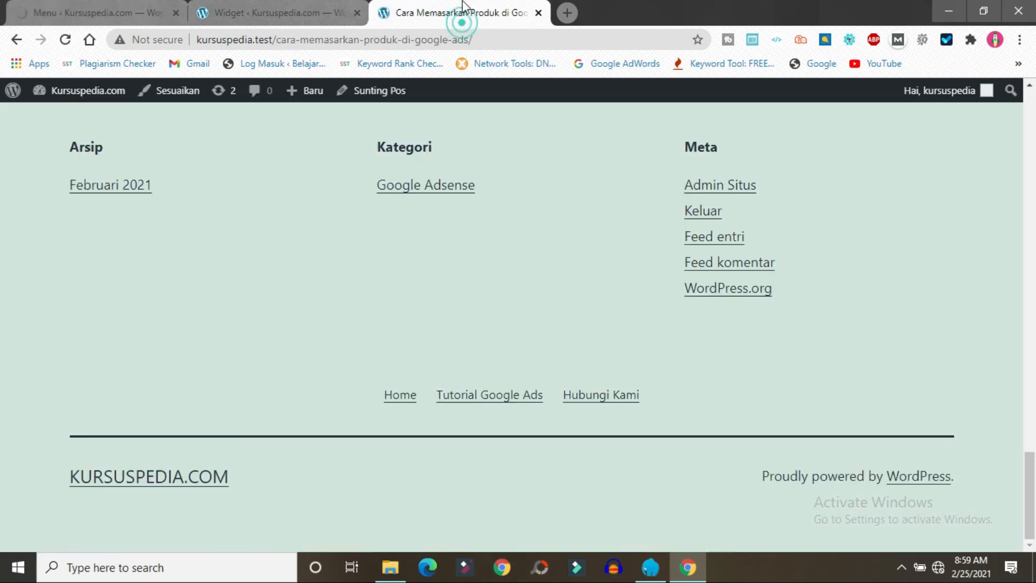
click(65, 40)
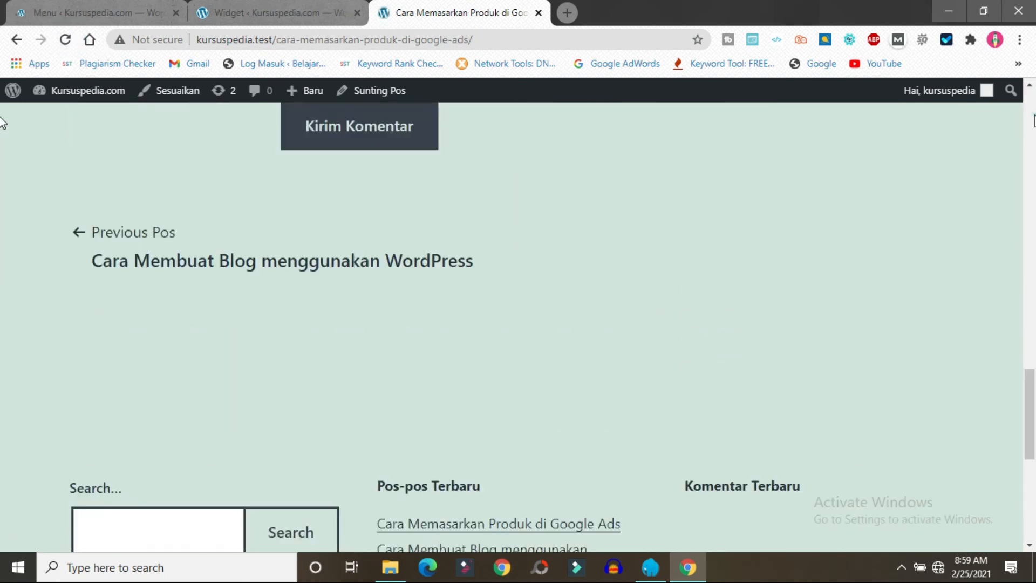
drag(1034, 115, 1034, 216)
drag(1034, 267, 1034, 540)
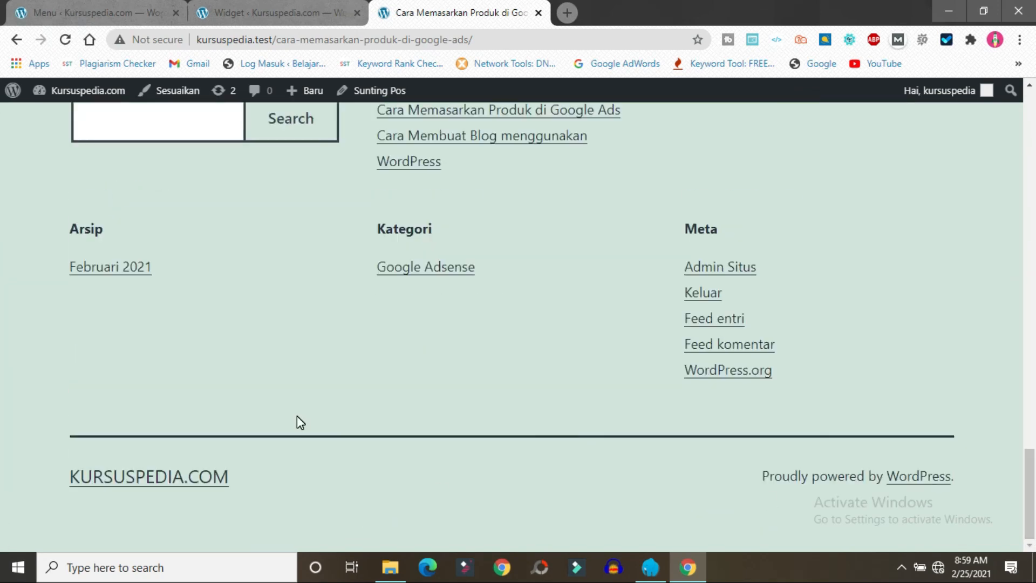
click(97, 12)
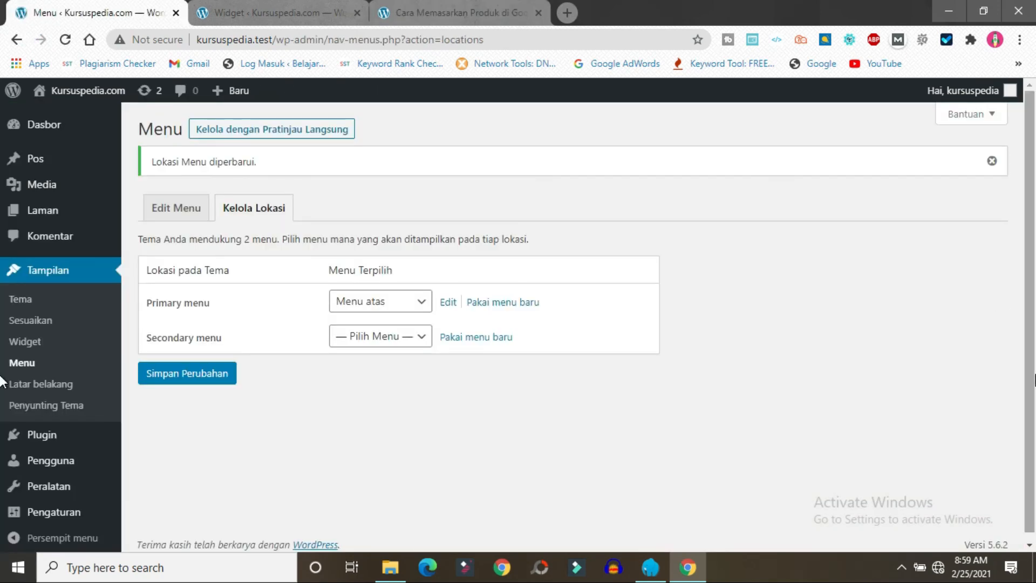
click(422, 12)
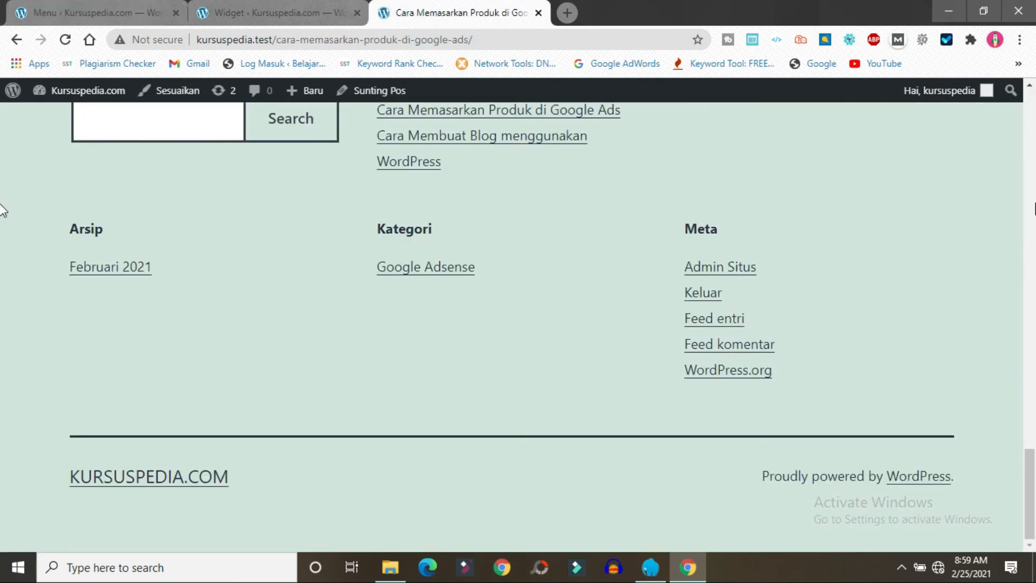
drag(1034, 502, 1034, 112)
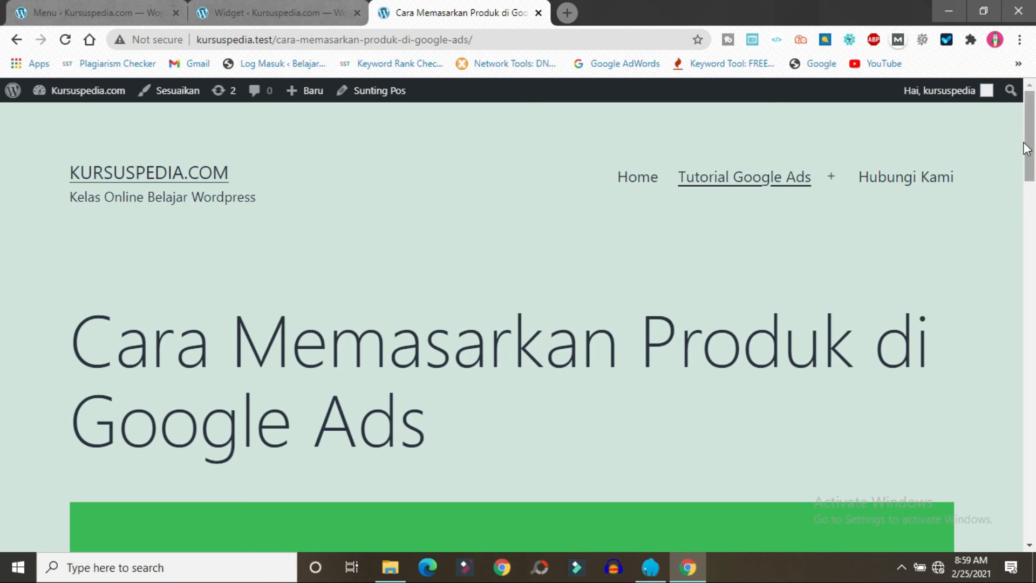
drag(1030, 147, 1030, 103)
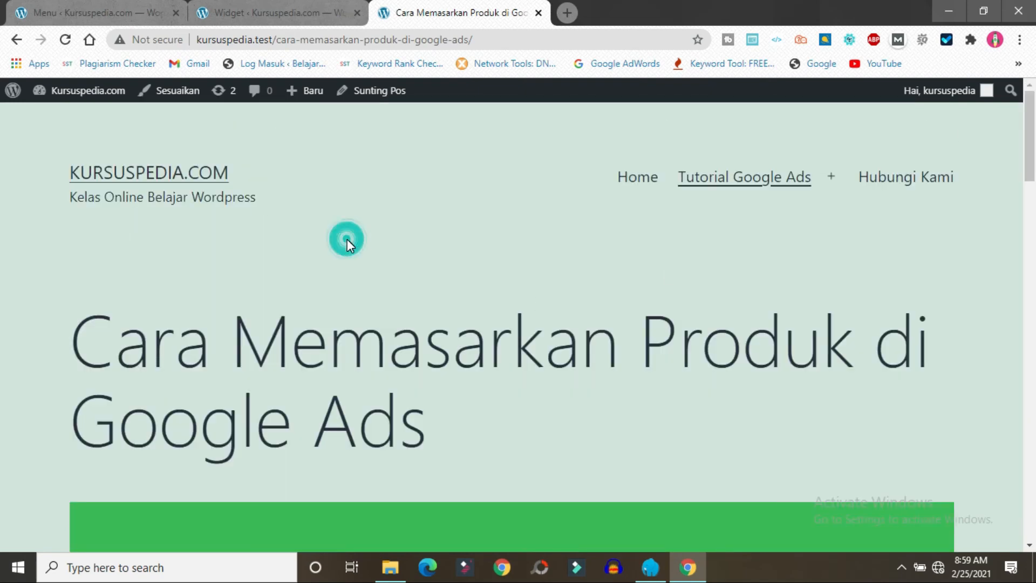